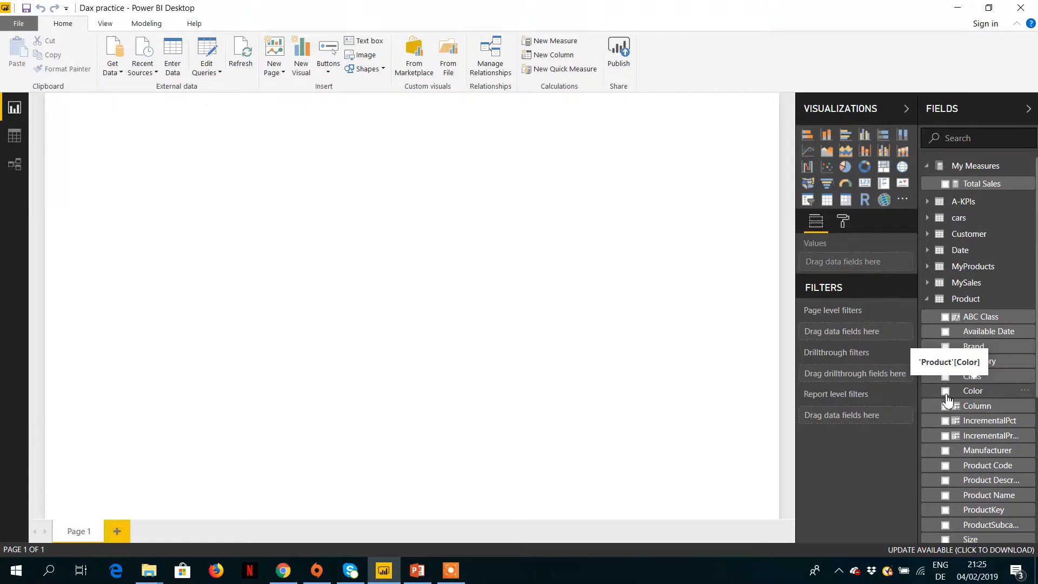
- Create a table visual from the Product table's Color field and enlarge it downward to fit all the colors
left_click(946, 392)
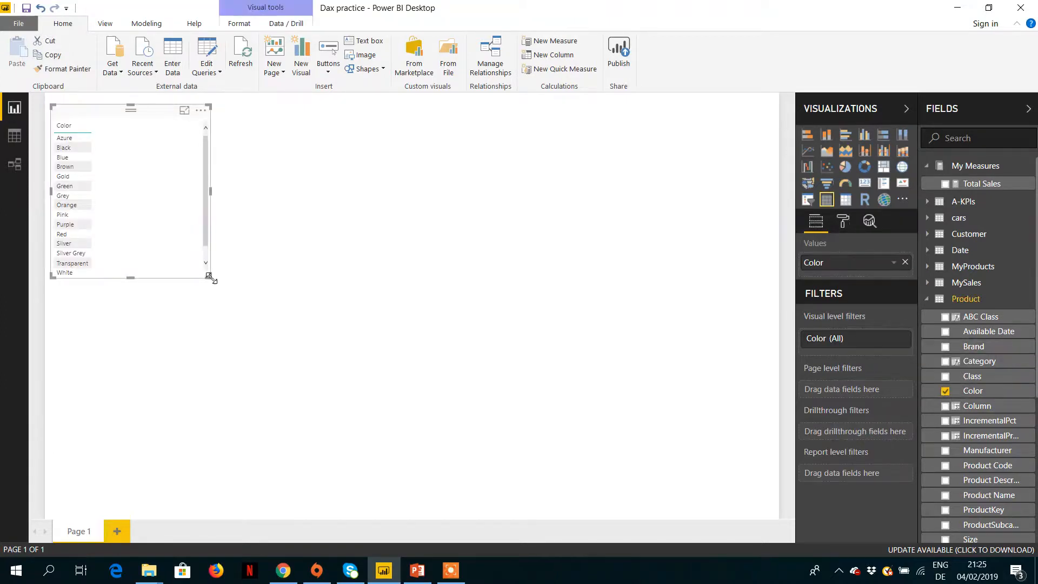
left_click_drag(210, 277, 214, 348)
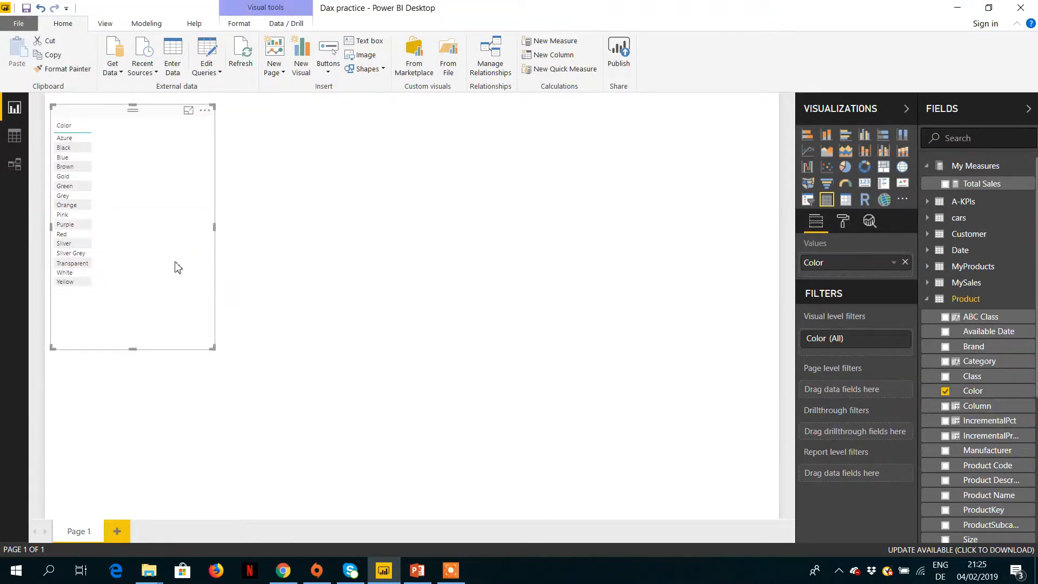
- Set the text size of the color table's values to 12 and enlarge the visual to fit all rows
left_click(843, 223)
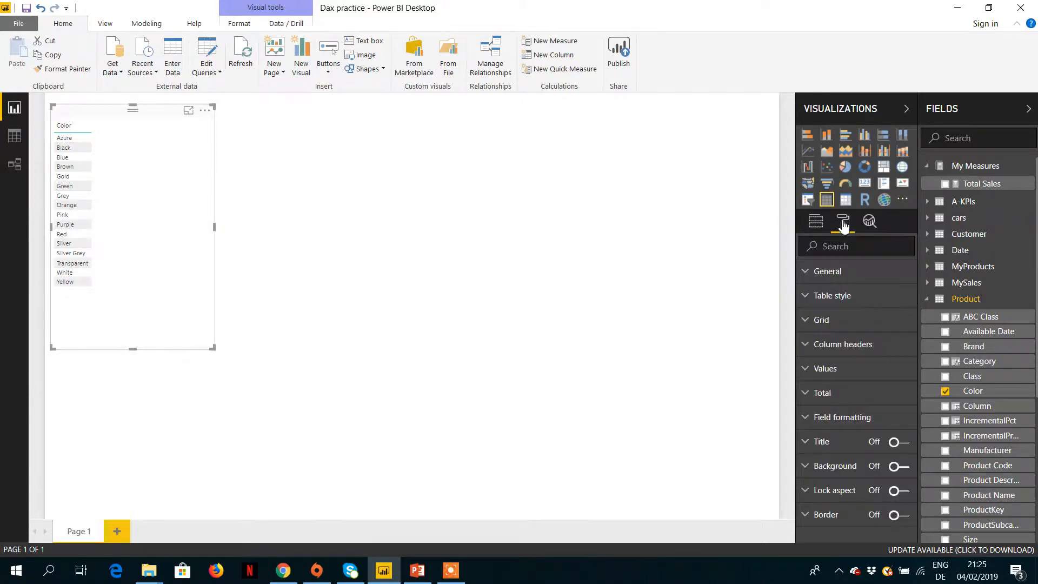
left_click(826, 369)
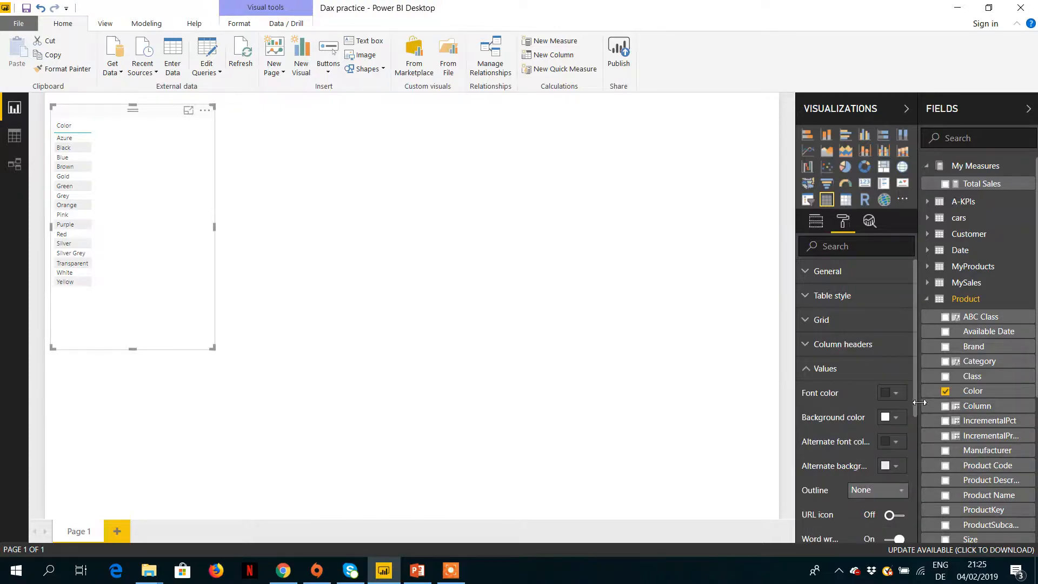
left_click_drag(915, 401, 915, 471)
left_click(900, 459)
left_click(900, 459)
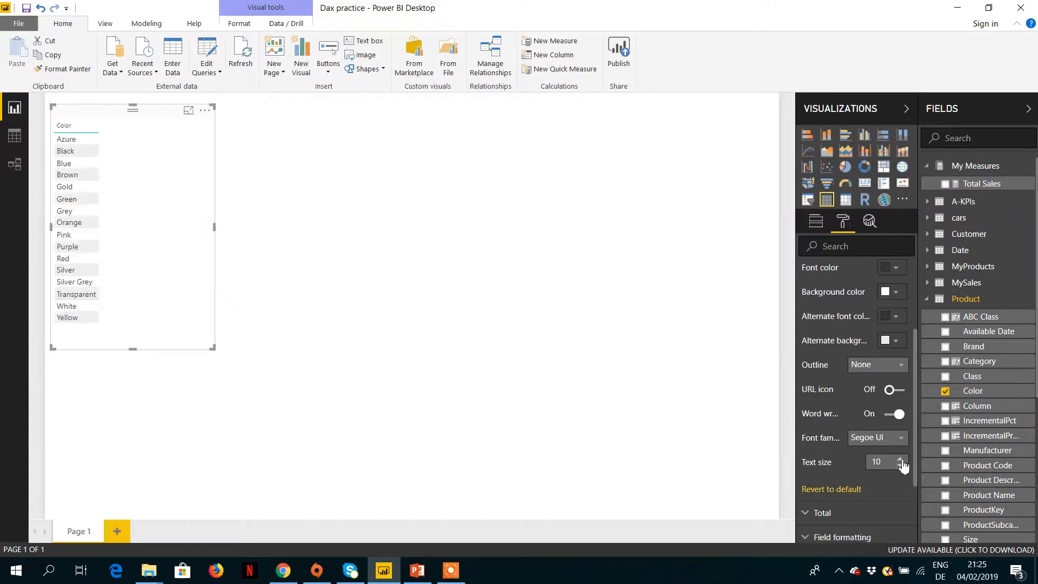
left_click(901, 459)
left_click(900, 460)
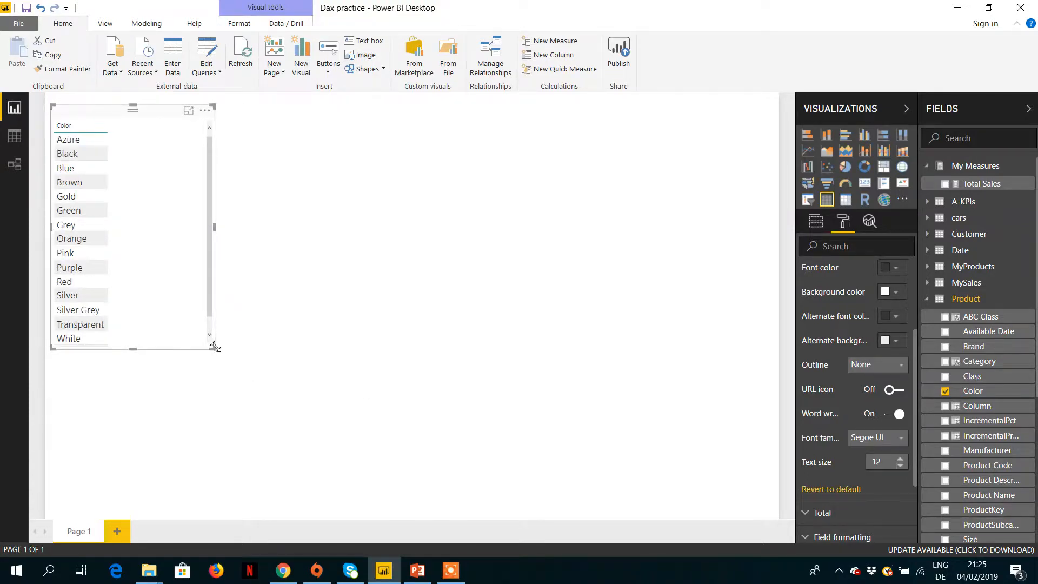
left_click_drag(212, 344, 242, 416)
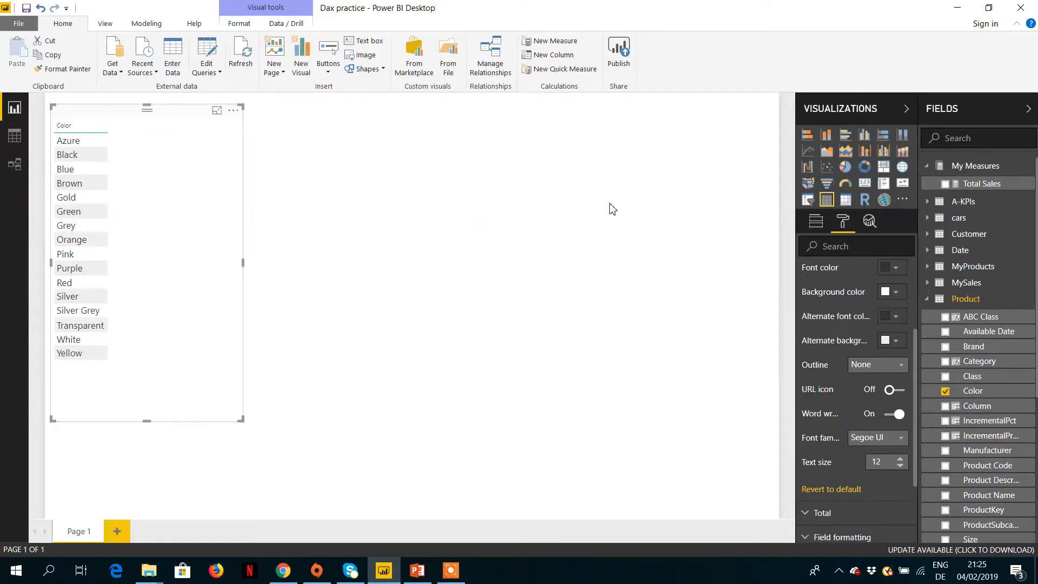
- Review the Total Sales measure's formula, add the measure to the color table, and widen the visual
left_click(984, 187)
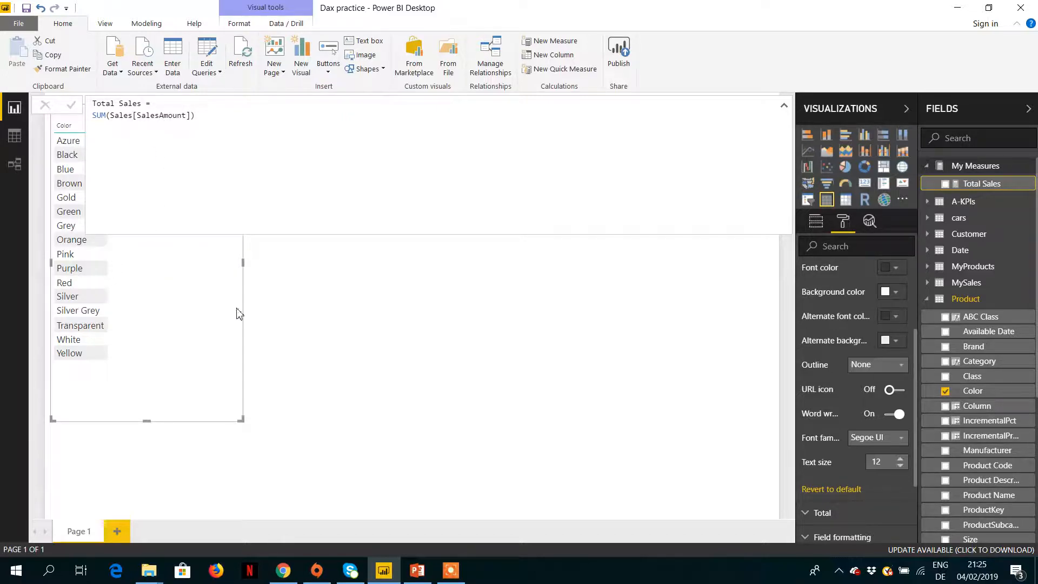
left_click(271, 312)
left_click(192, 291)
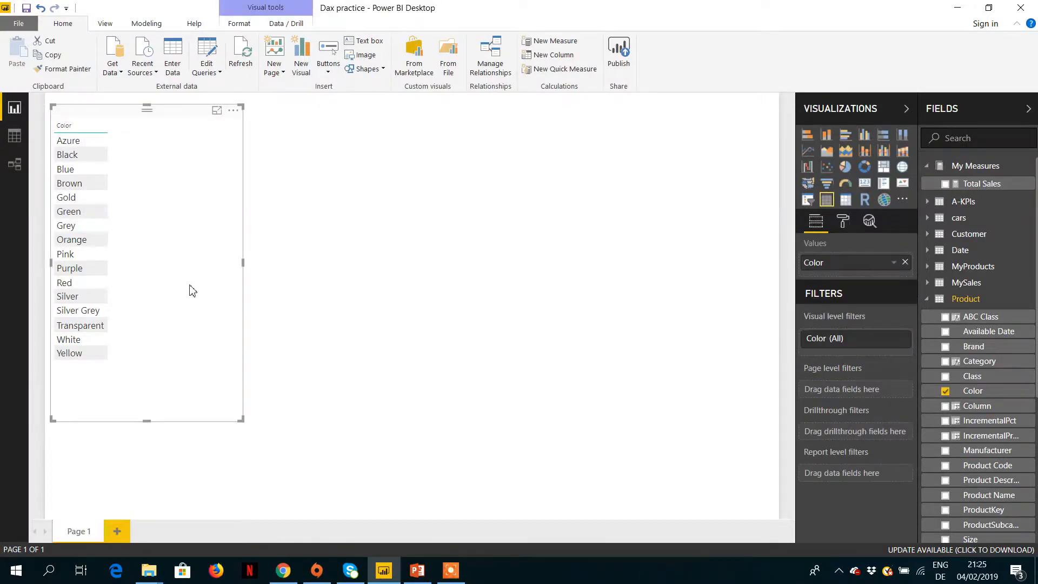
left_click(946, 184)
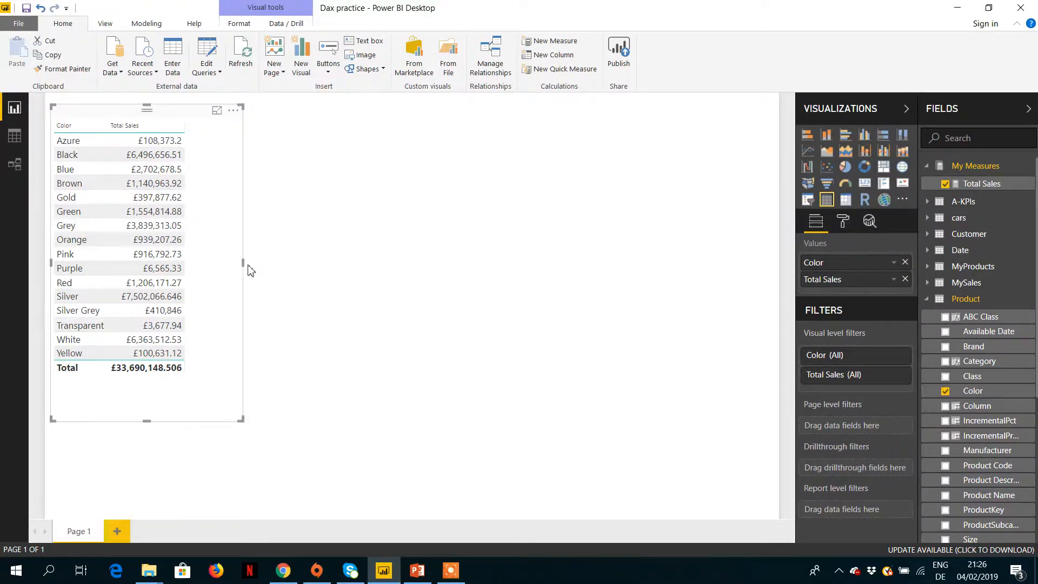
left_click_drag(243, 262, 312, 262)
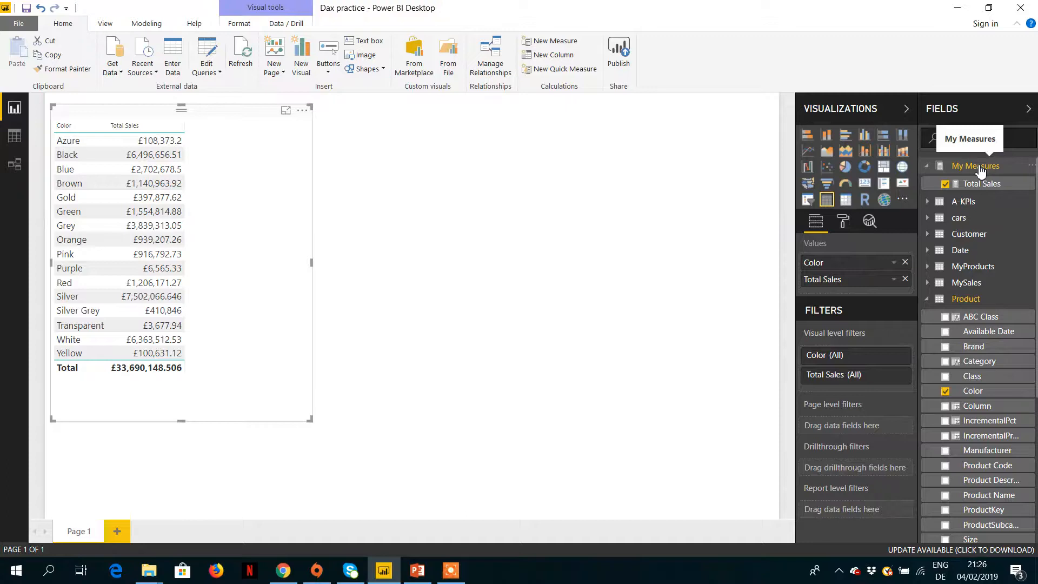
- Create a new measure named "Sales using Variable" and expand its formula editor
left_click(554, 48)
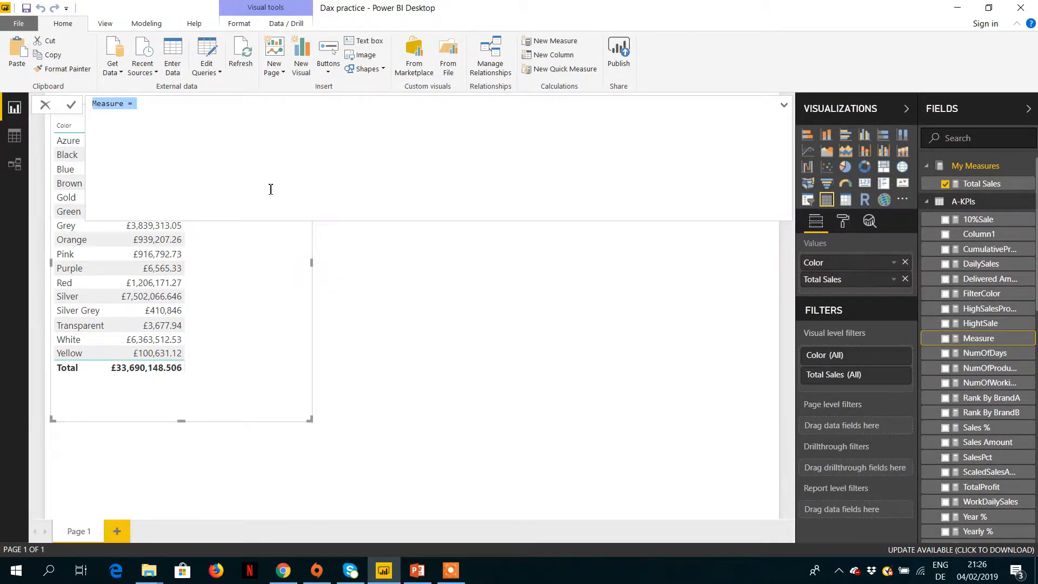
type("Sales")
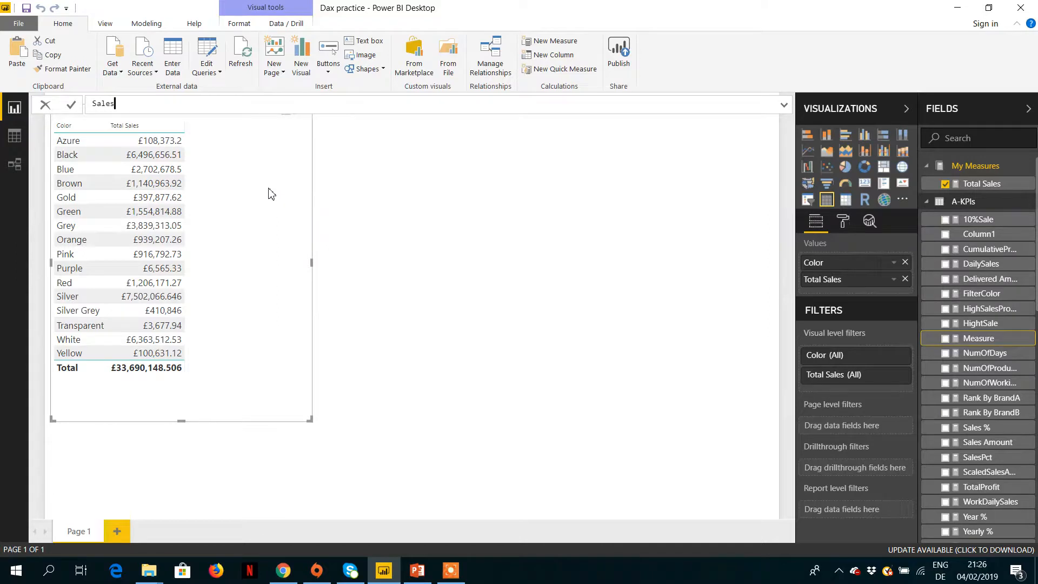
type(" using Variable =")
left_click(784, 105)
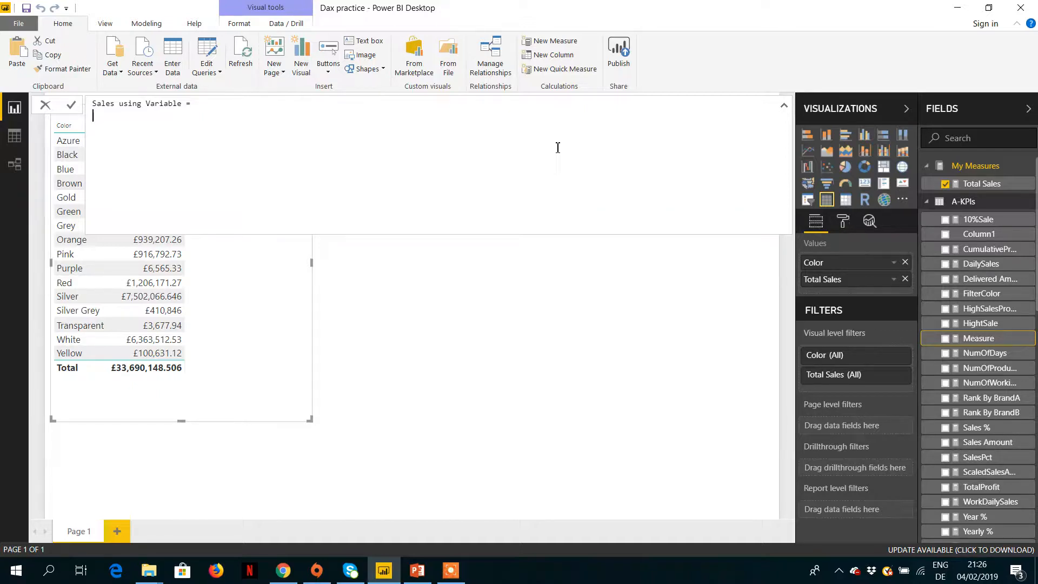
- Define a variable in the measure's formula as VAR MySale = SUM(Sales[SalesAmount])
type("VAR")
type("my")
key("BackSpace")
key("BackSpace")
type("MySale =")
type("SUM")
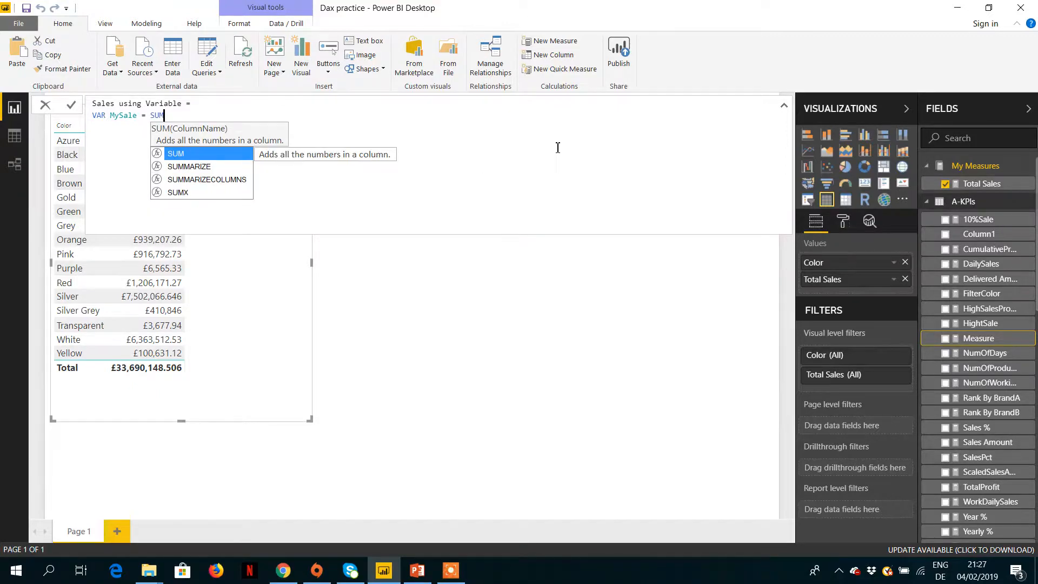
type("(Sale")
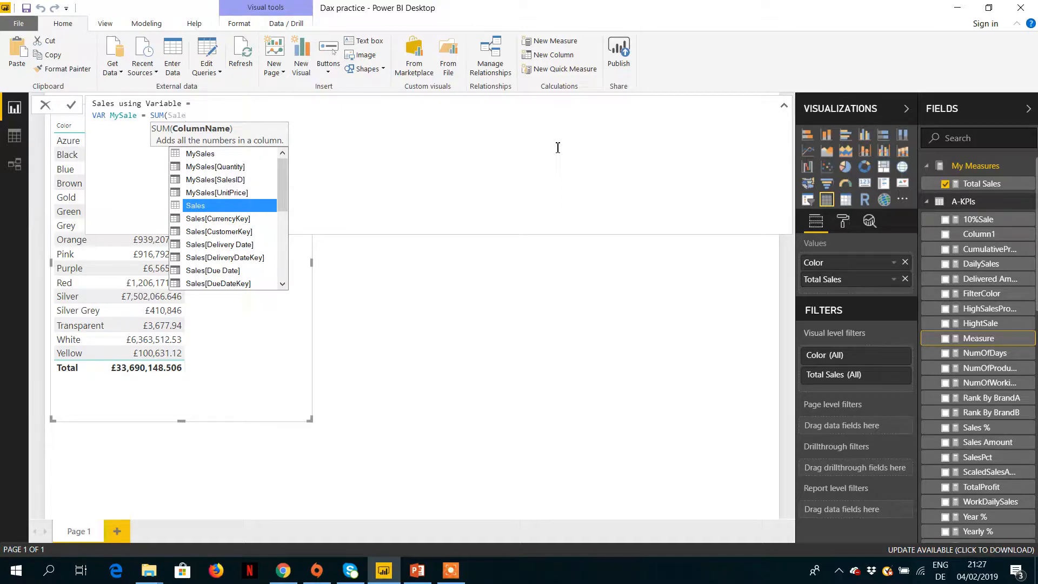
key("Down")
key("Down")
key("Down")
key("Down")
key("Down")
key("Down")
key("Down")
key("Down")
key("Down")
key("Down")
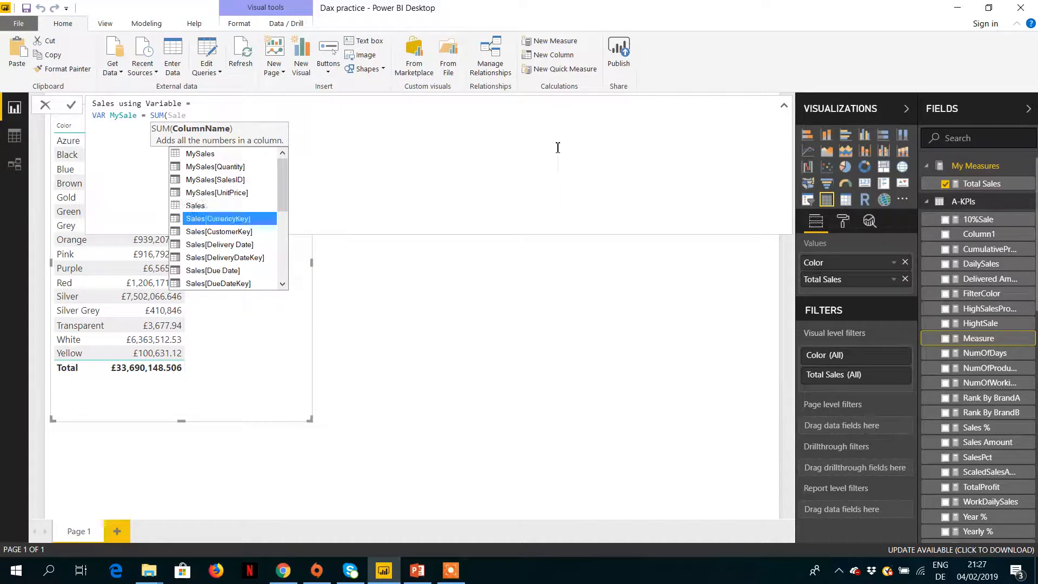
key("Down")
key("Down")
key("Down")
key("Down")
key("Down")
key("Down")
key("Down")
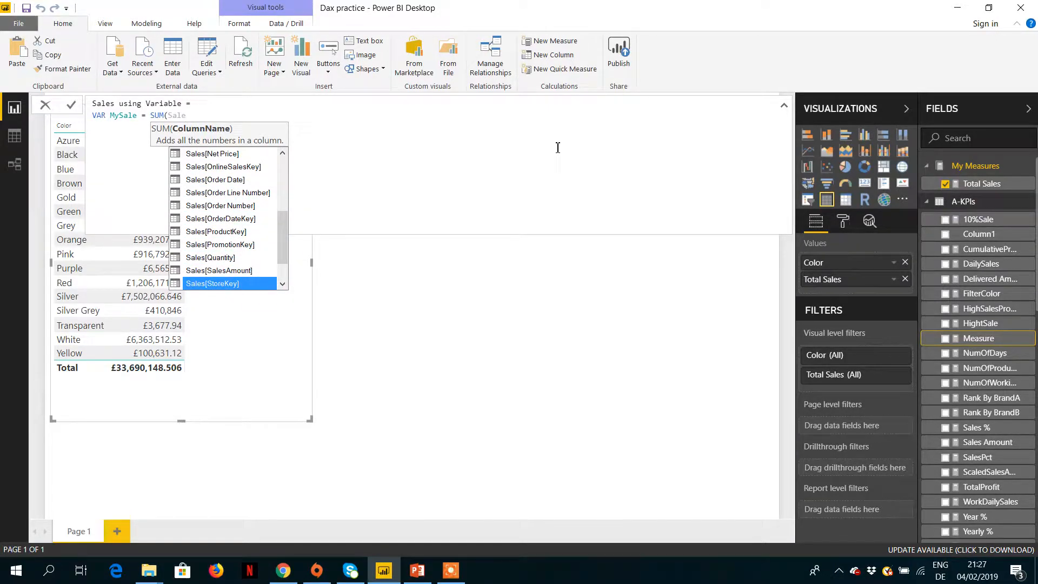
key("Up")
key("Tab")
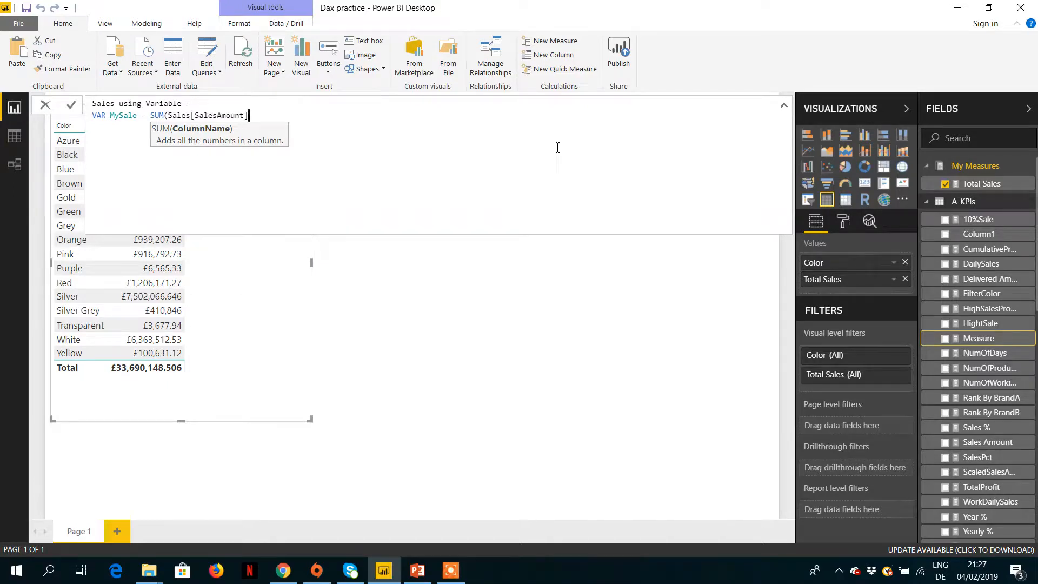
type(")")
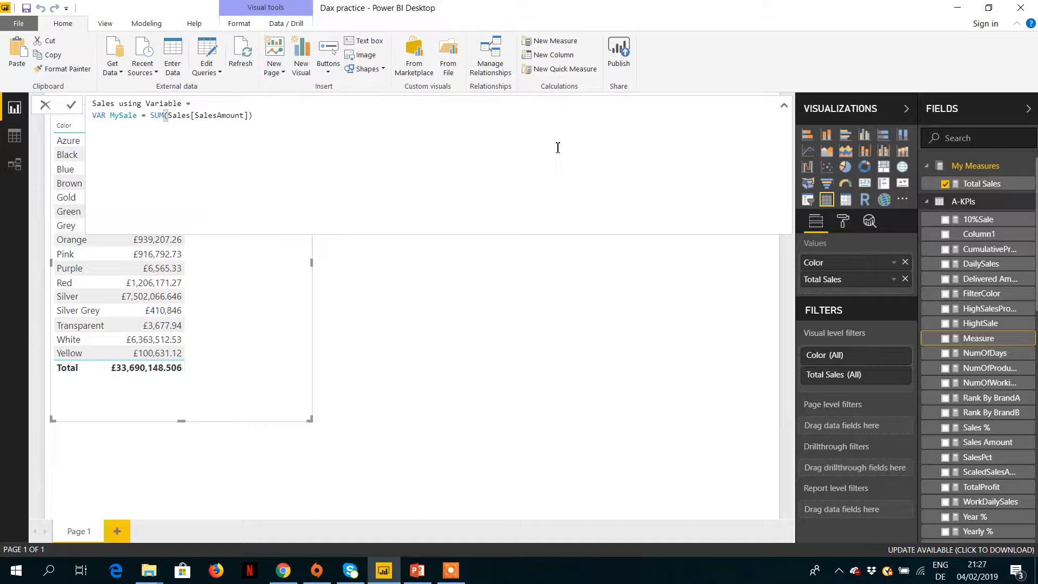
- Add a RETURN clause that outputs the MySale variable and commit the measure
key("shift+Return")
type("RETRU")
key("BackSpace")
key("BackSpace")
key("Caps_Lock")
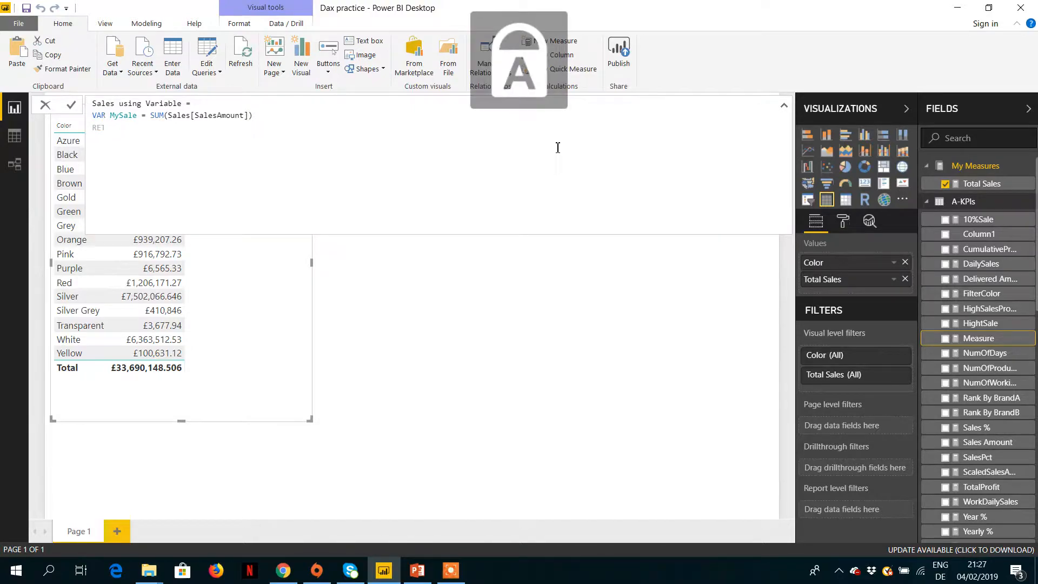
type("URN")
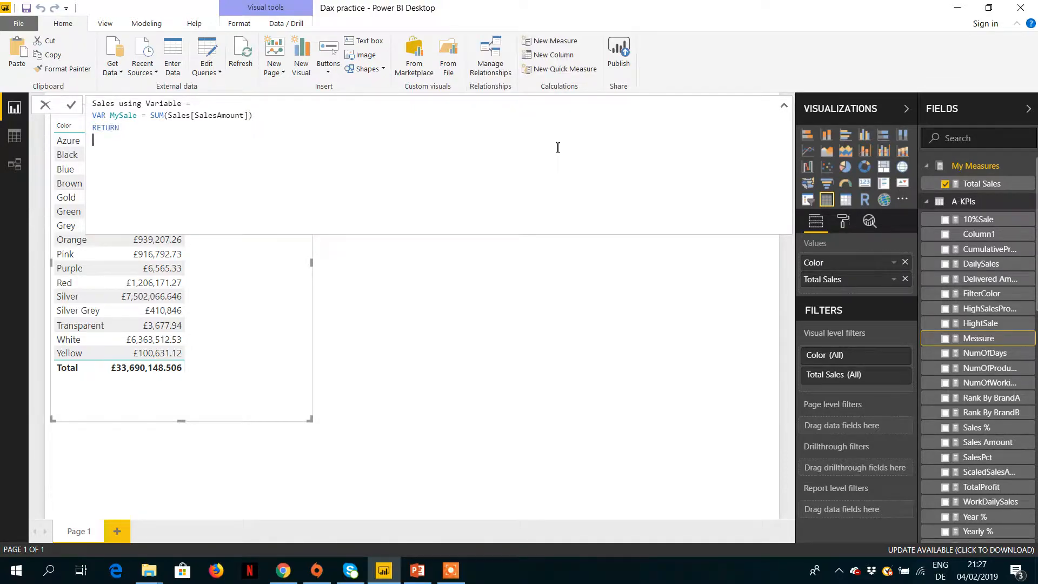
key("Caps_Lock")
type("my")
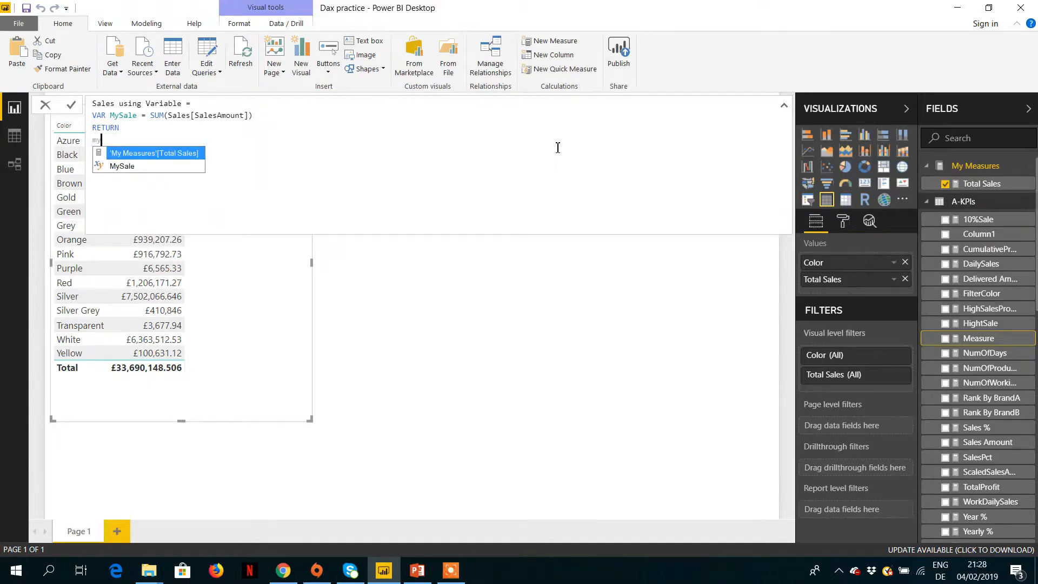
key("Down")
key("Tab")
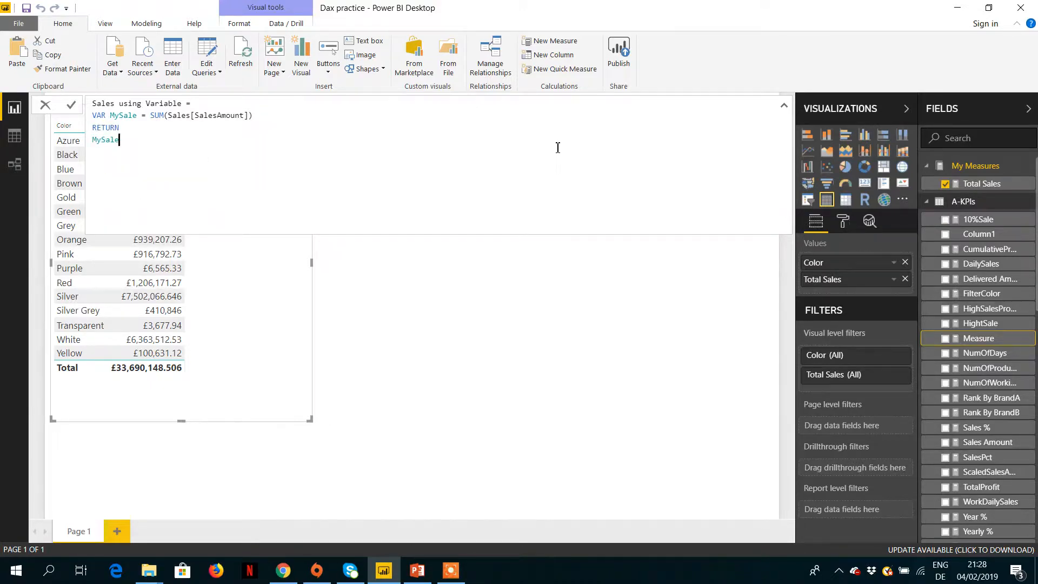
key("Return")
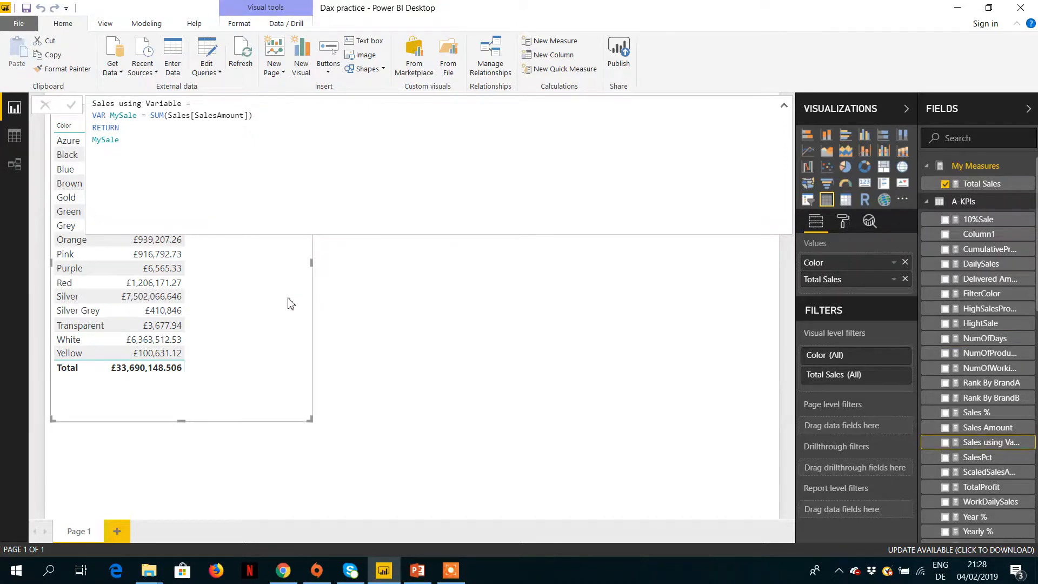
- Deselect the table visual and search the fields for "Sales us" to locate the new measure
left_click(432, 322)
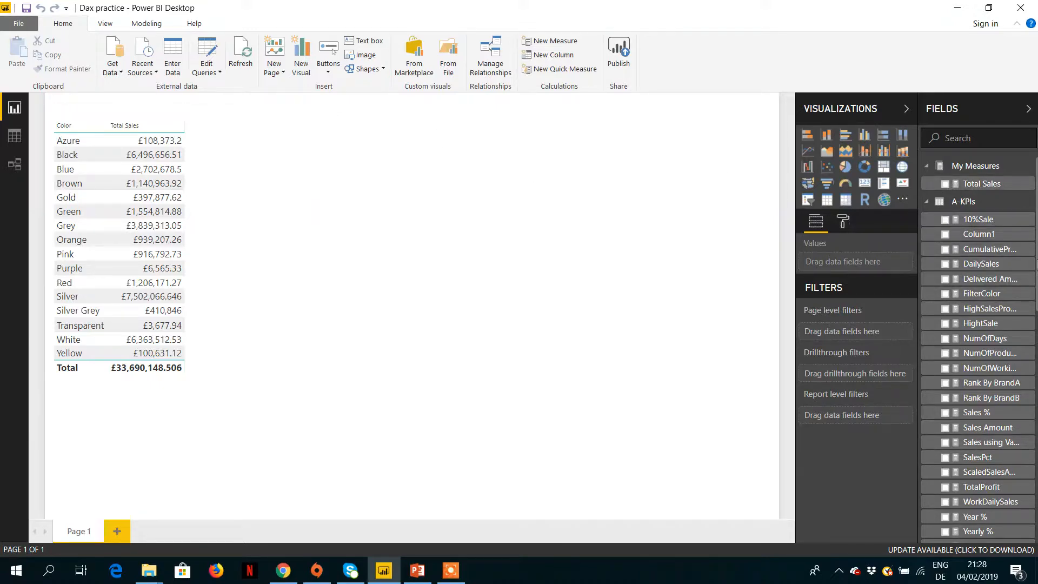
left_click_drag(1035, 265, 1036, 299)
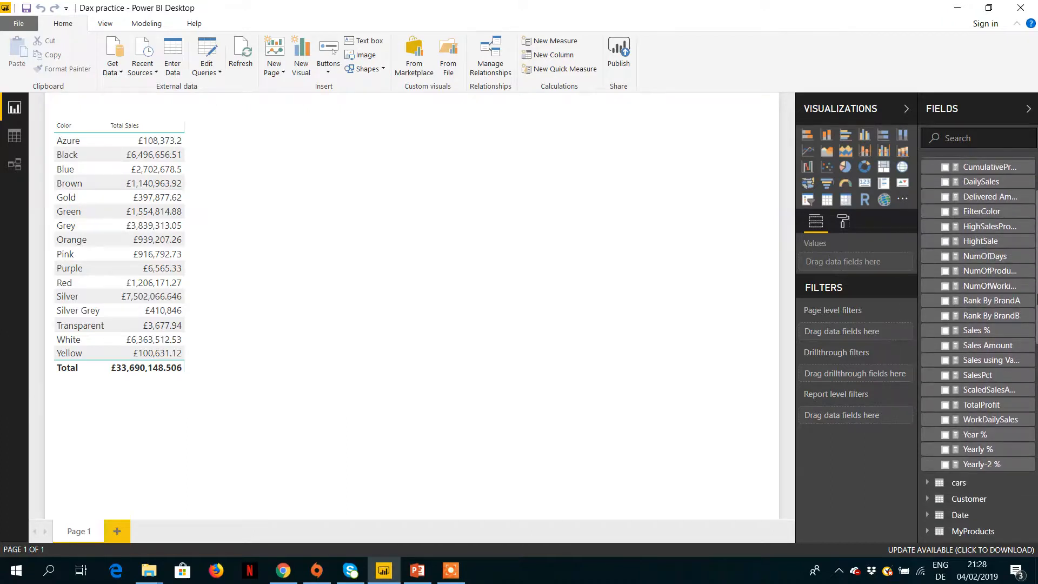
scroll(979, 351, "up", 3)
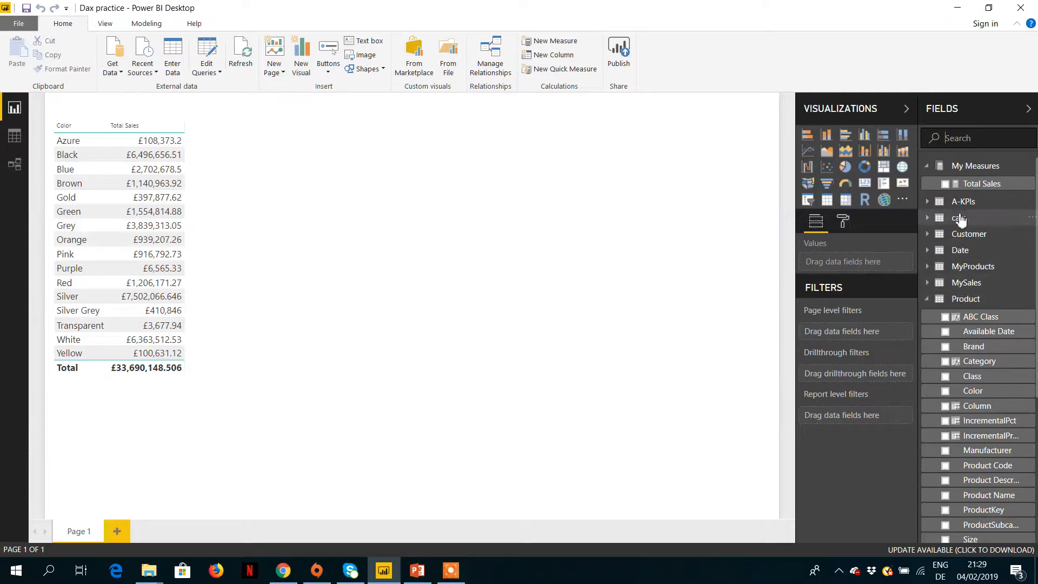
left_click(969, 142)
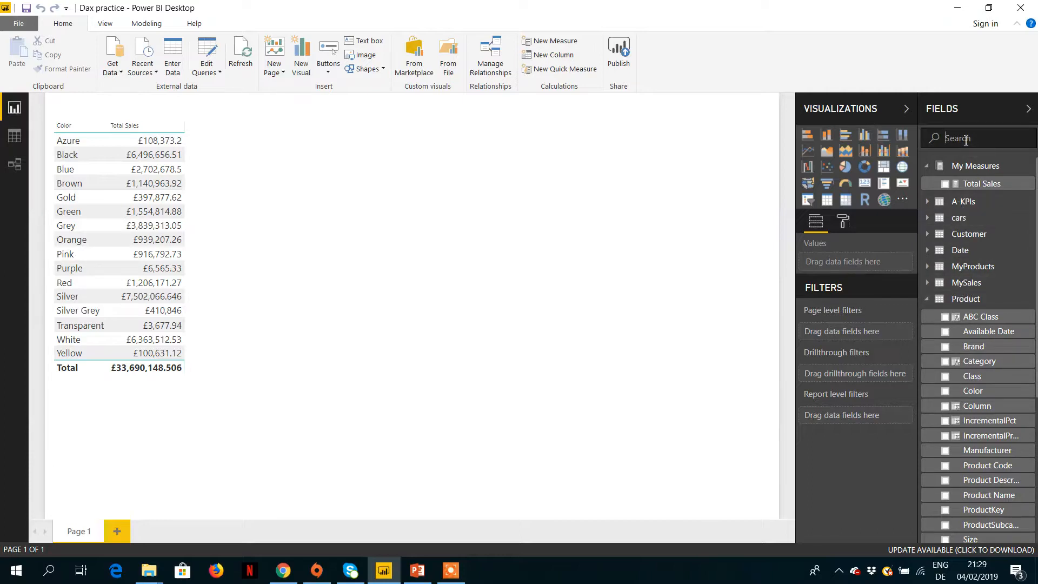
type("Sales")
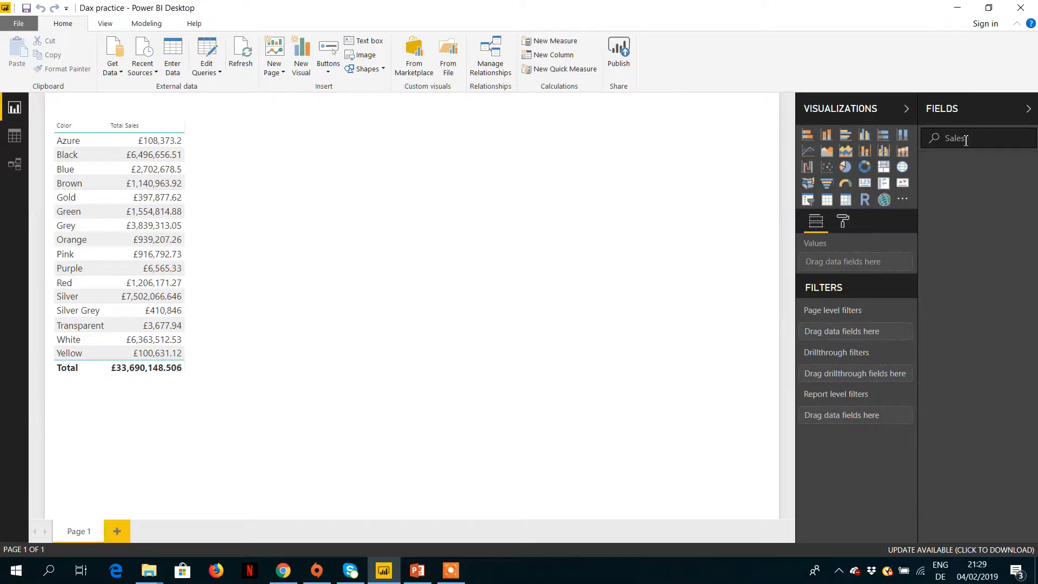
key("BackSpace")
type("us")
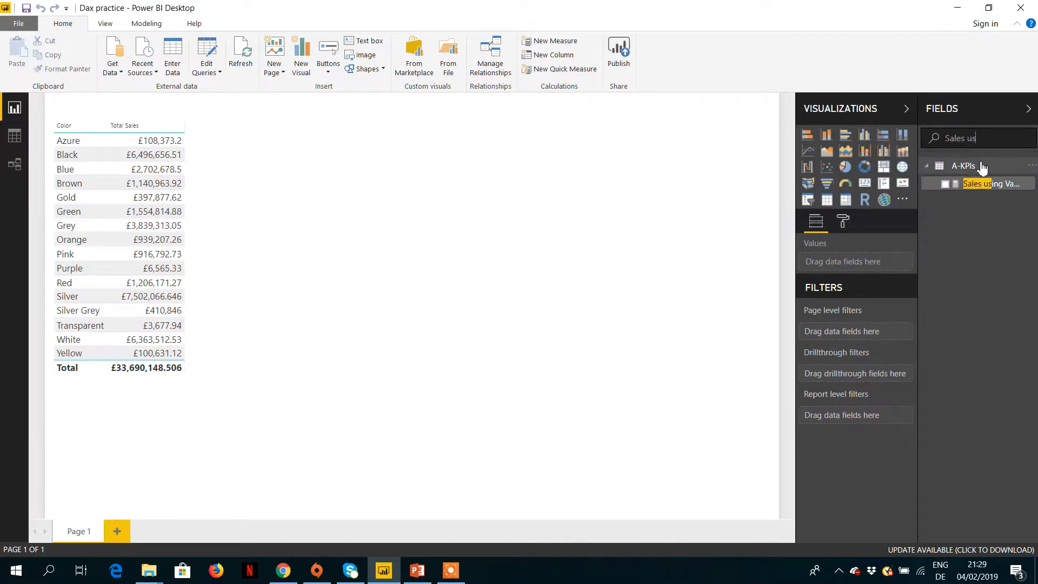
- Clear the field search, expand the A-KPIs table and select the Sales using Variable measure
key("BackSpace")
key("BackSpace")
key("BackSpace")
key("BackSpace")
key("BackSpace")
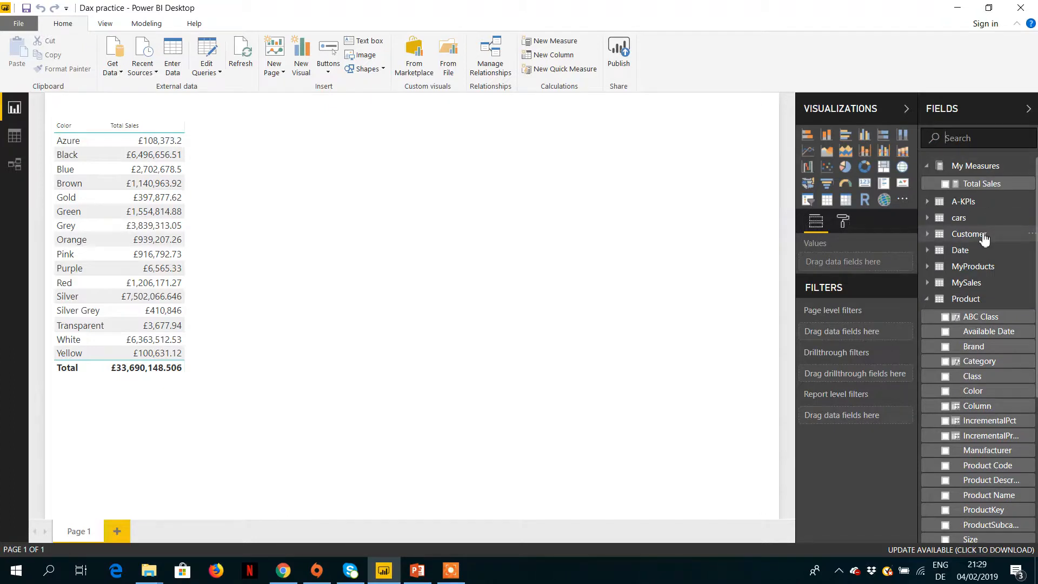
left_click(931, 201)
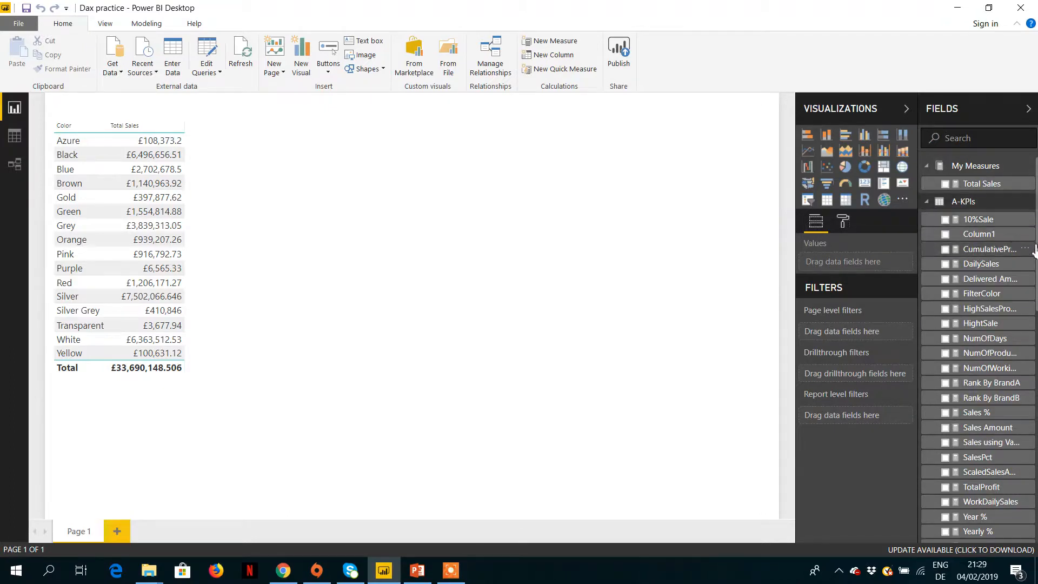
left_click_drag(1035, 250, 1035, 287)
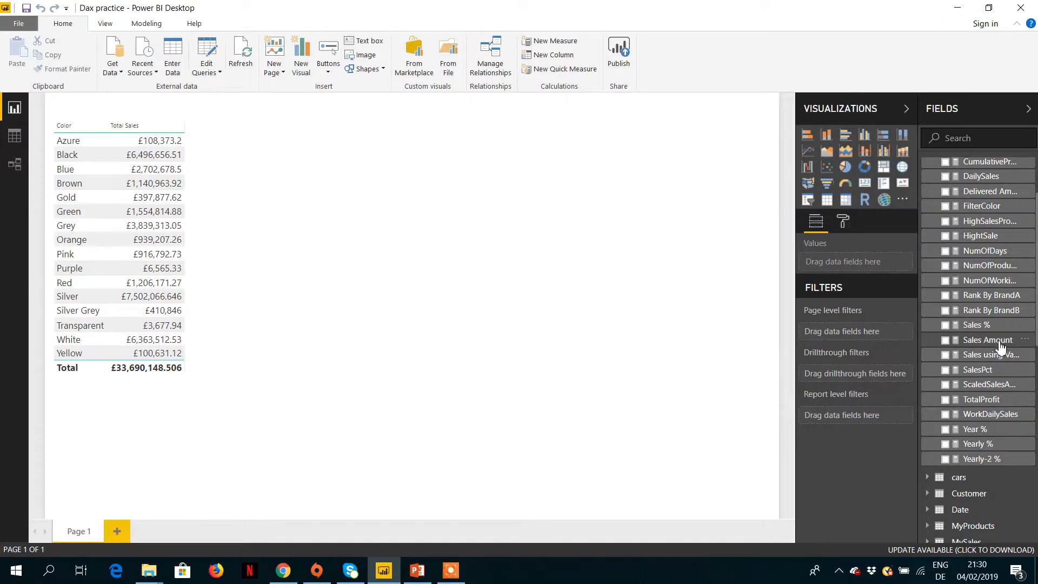
left_click(991, 359)
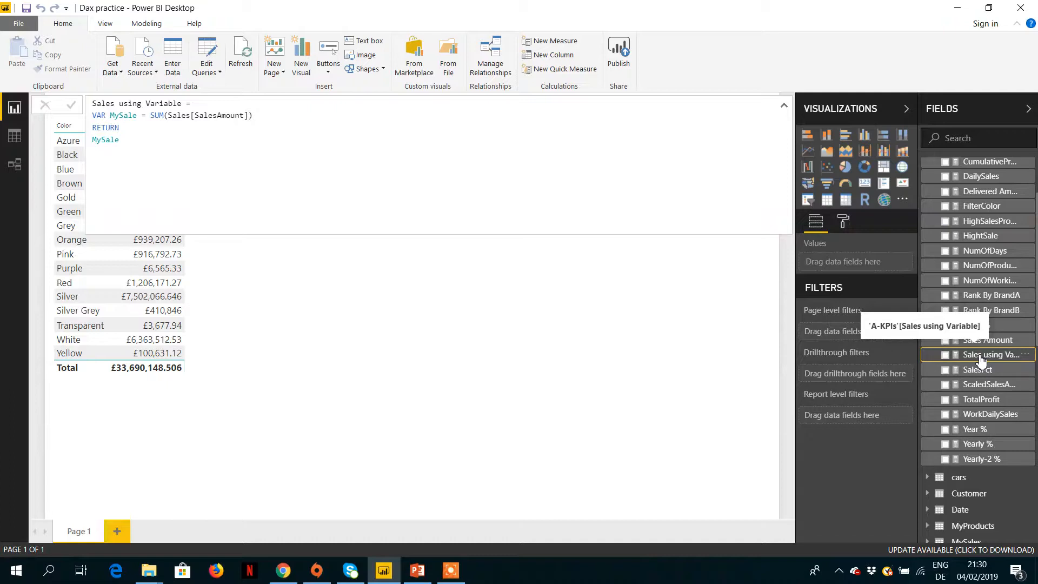
- Set the home table of the Sales using Variable measure to My Measures
left_click(152, 26)
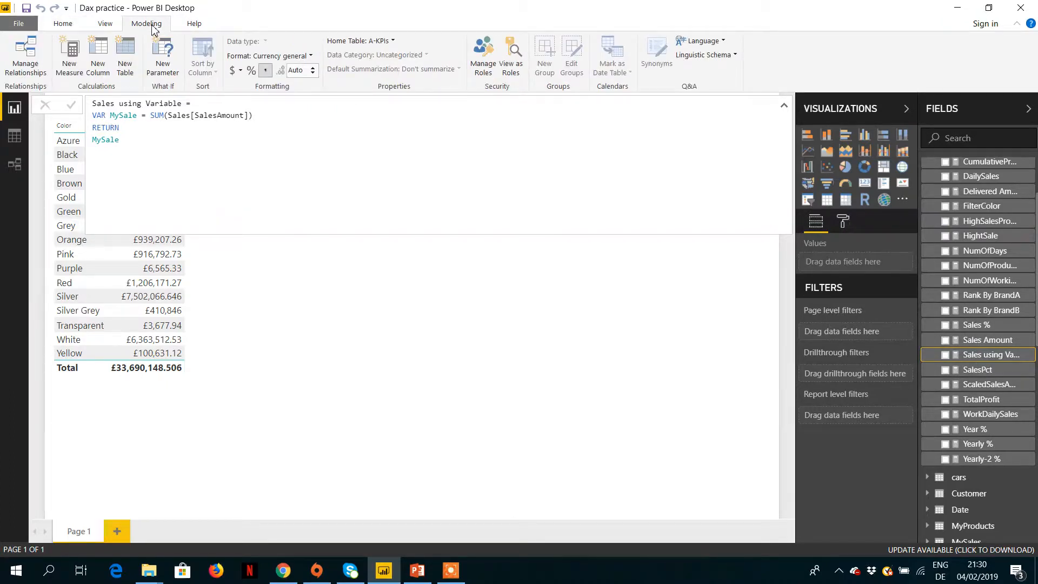
left_click(393, 41)
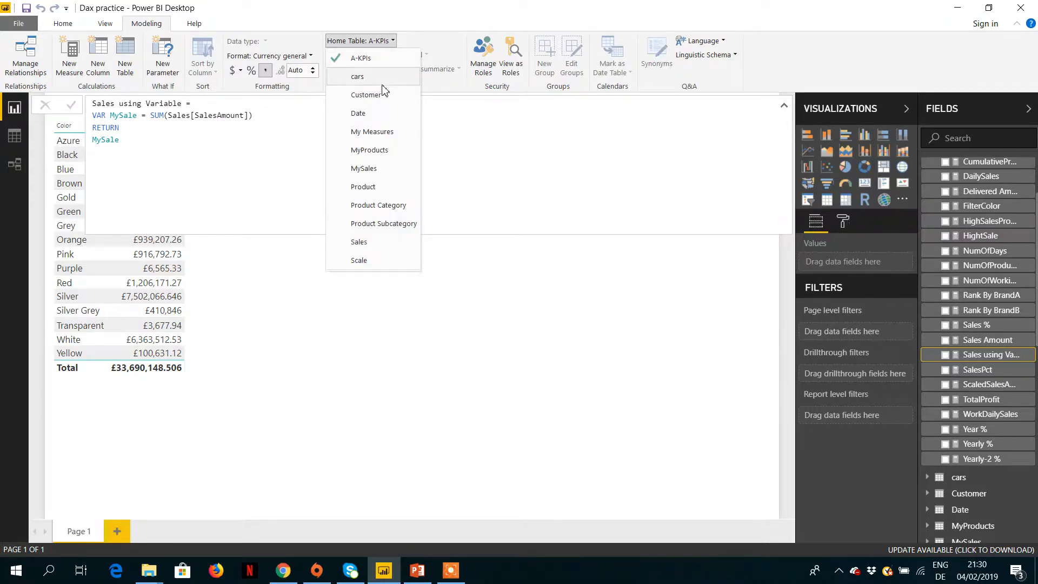
left_click(386, 136)
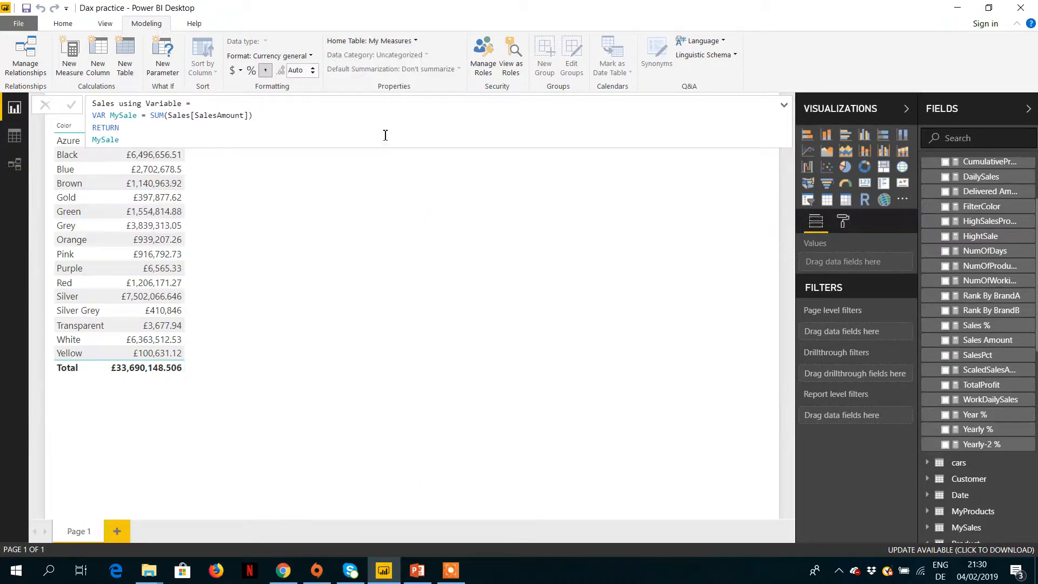
- Collapse the A-KPIs table and add the Sales using Variable measure to the table visual
left_click(271, 211)
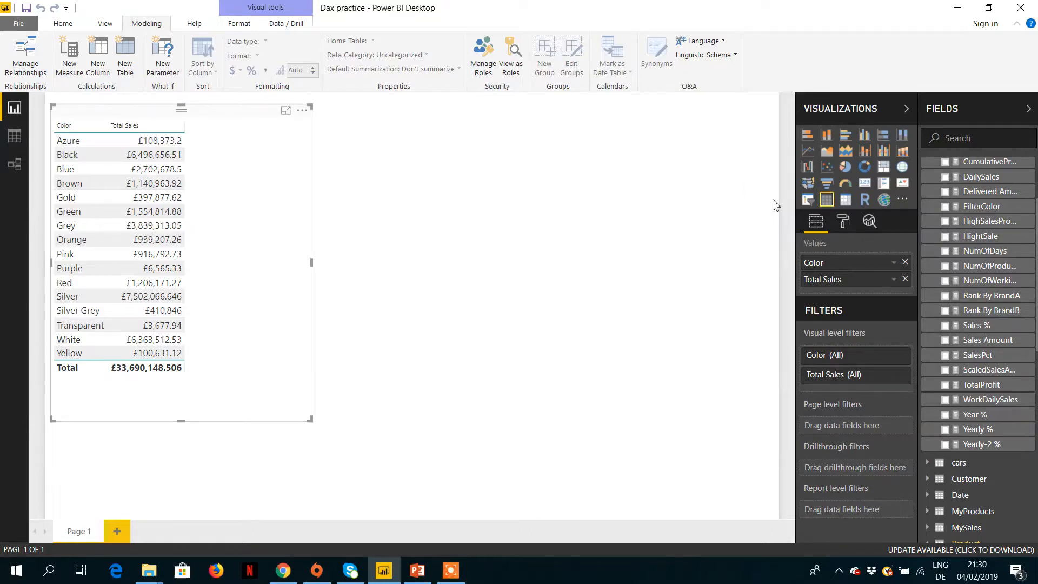
left_click_drag(1036, 226, 1032, 159)
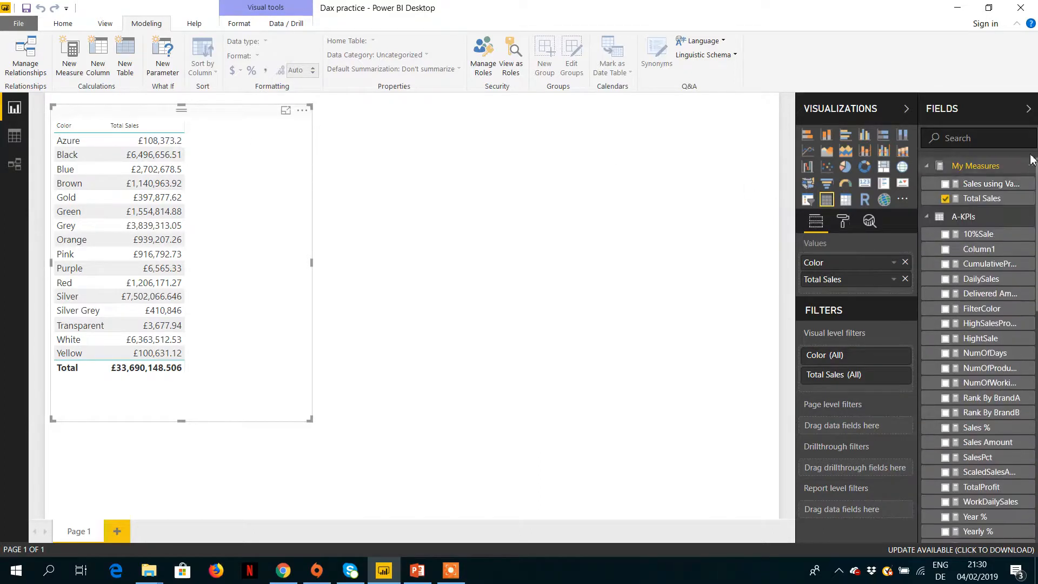
left_click(927, 216)
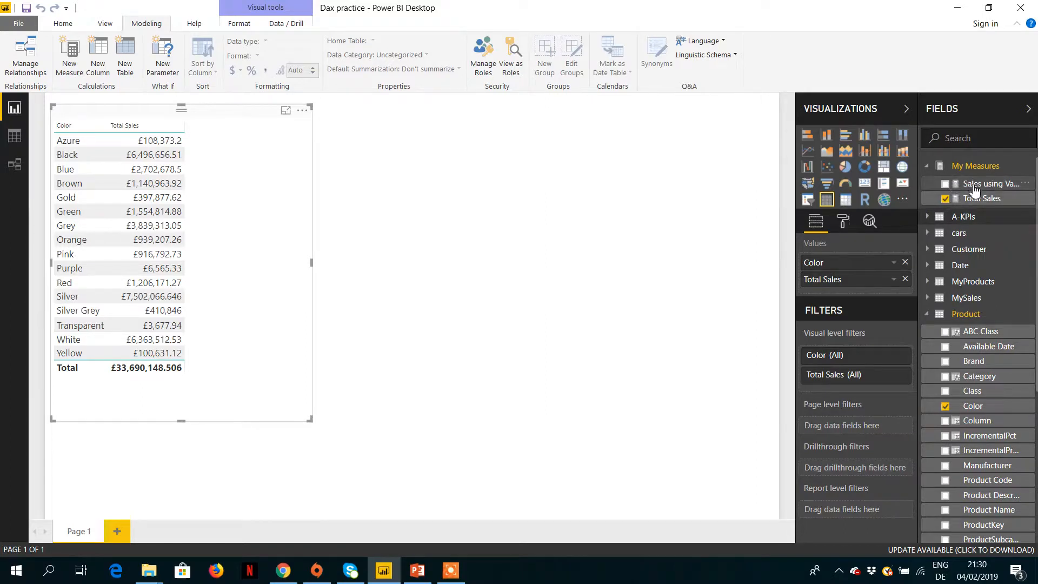
left_click(946, 185)
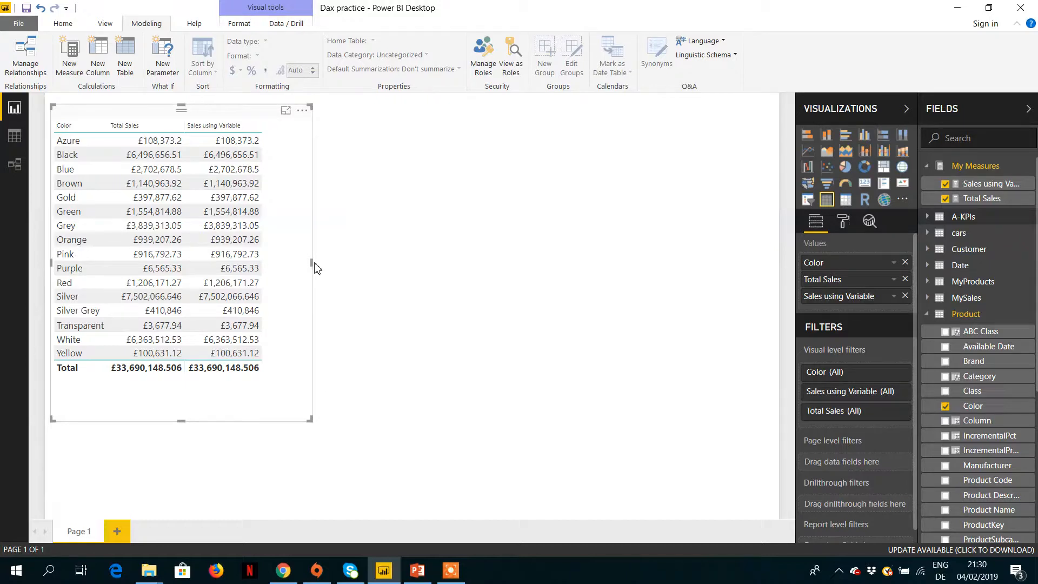
- Widen the table visual, trim its height slightly and move it lower on the page, clear of the formula bar
left_click_drag(312, 263, 384, 269)
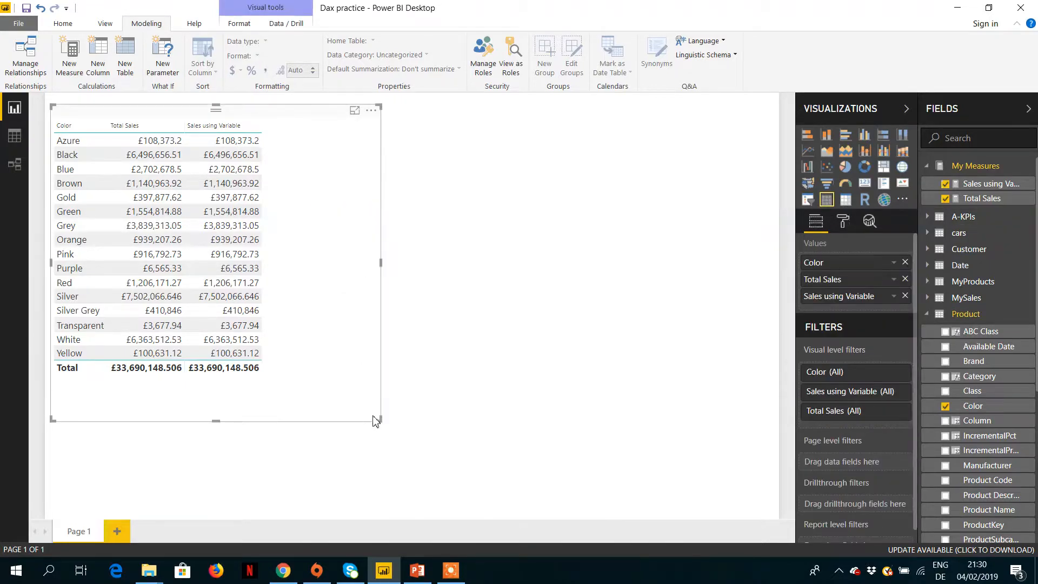
left_click_drag(381, 420, 348, 405)
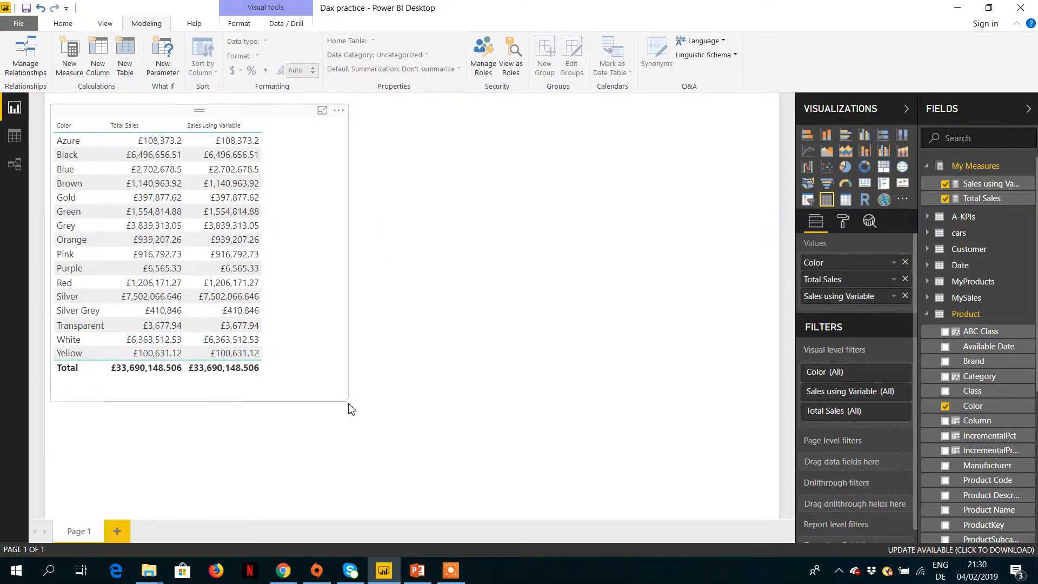
left_click_drag(318, 326, 382, 411)
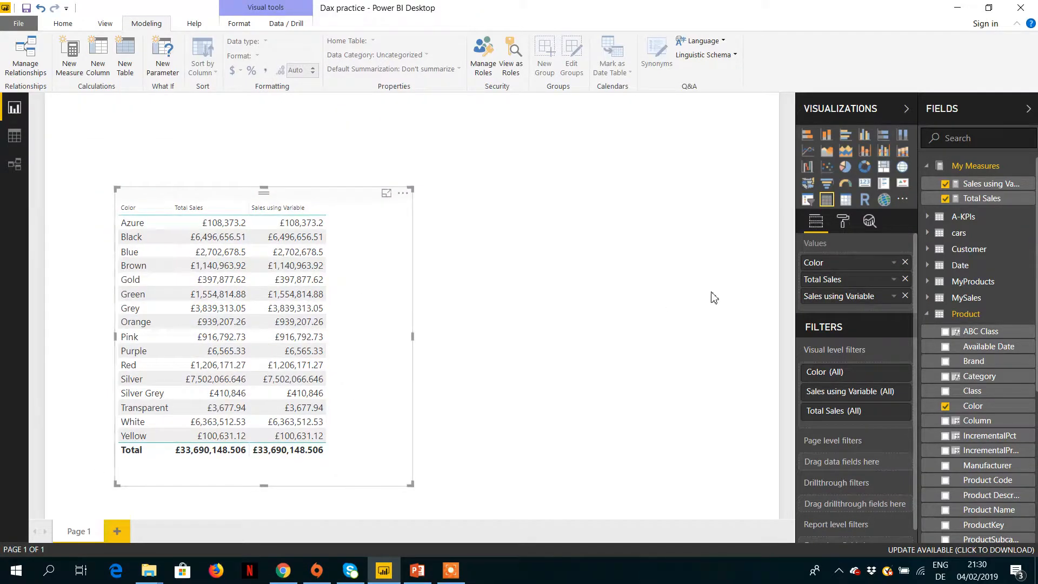
- Copy the whole formula of Sales using Variable into a new measure and expand the formula editor
left_click(979, 185)
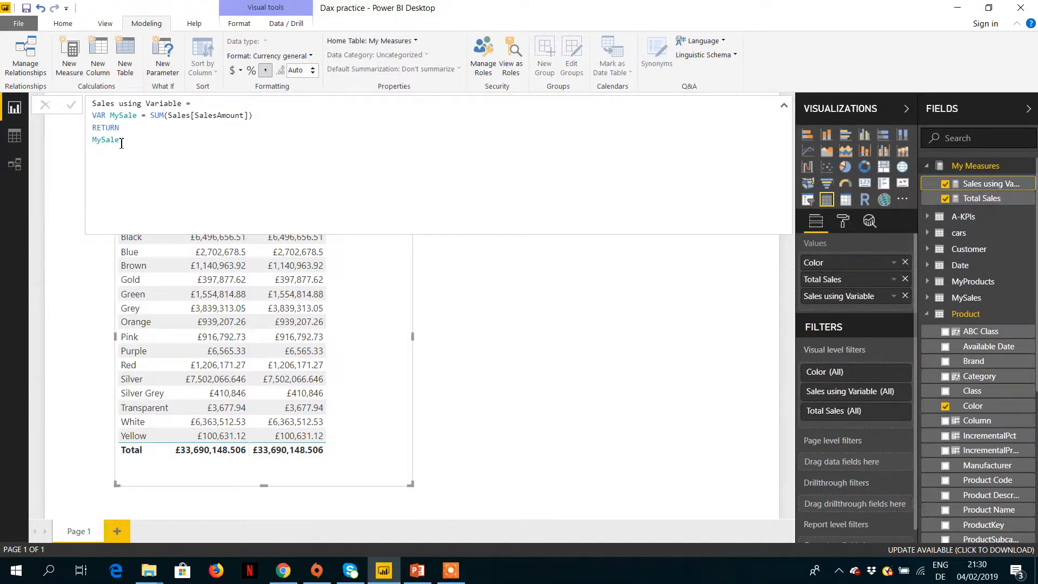
left_click(121, 143)
left_click_drag(134, 143, 62, 99)
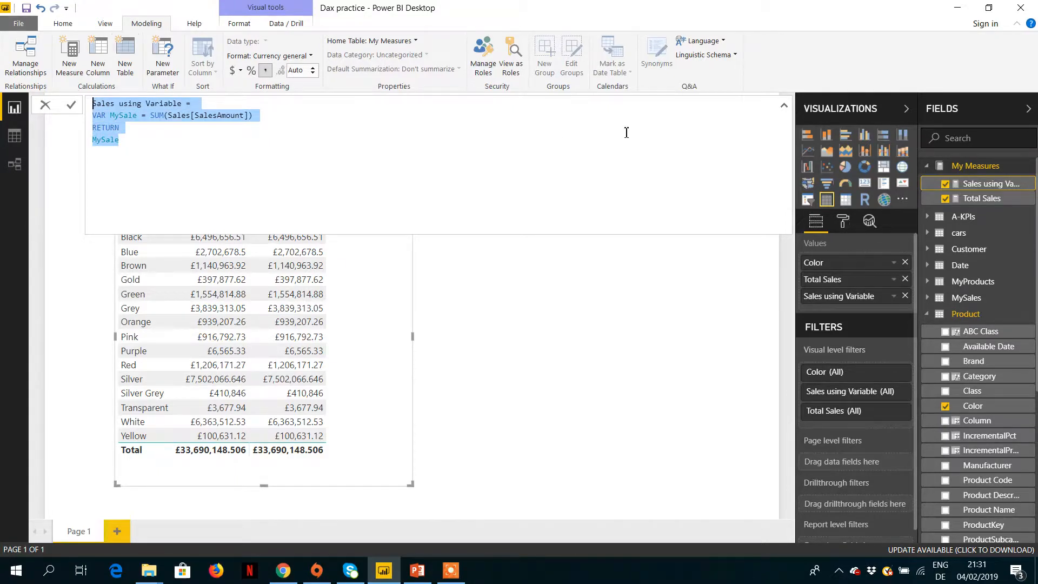
left_click(63, 25)
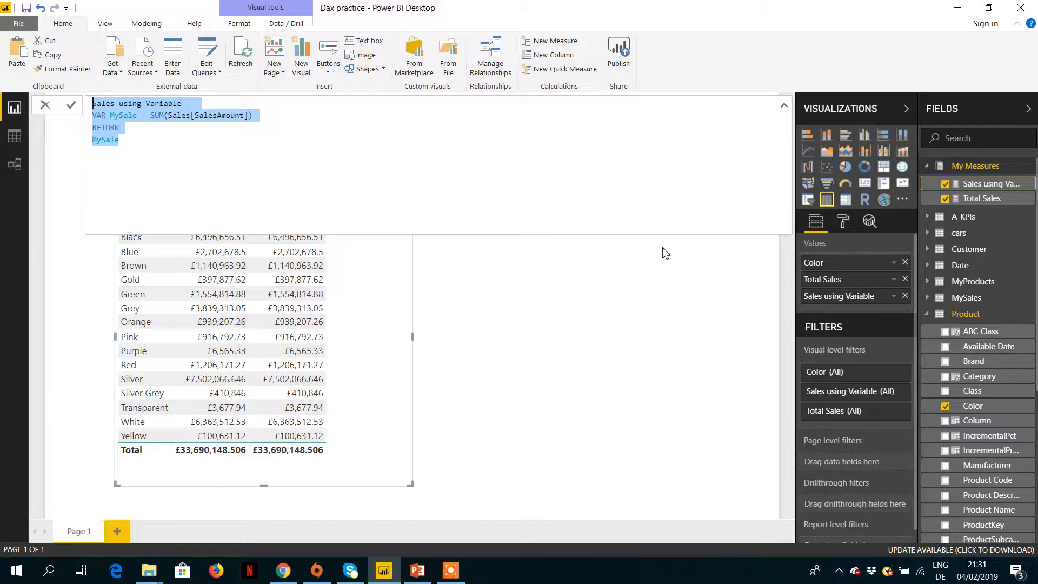
left_click(555, 41)
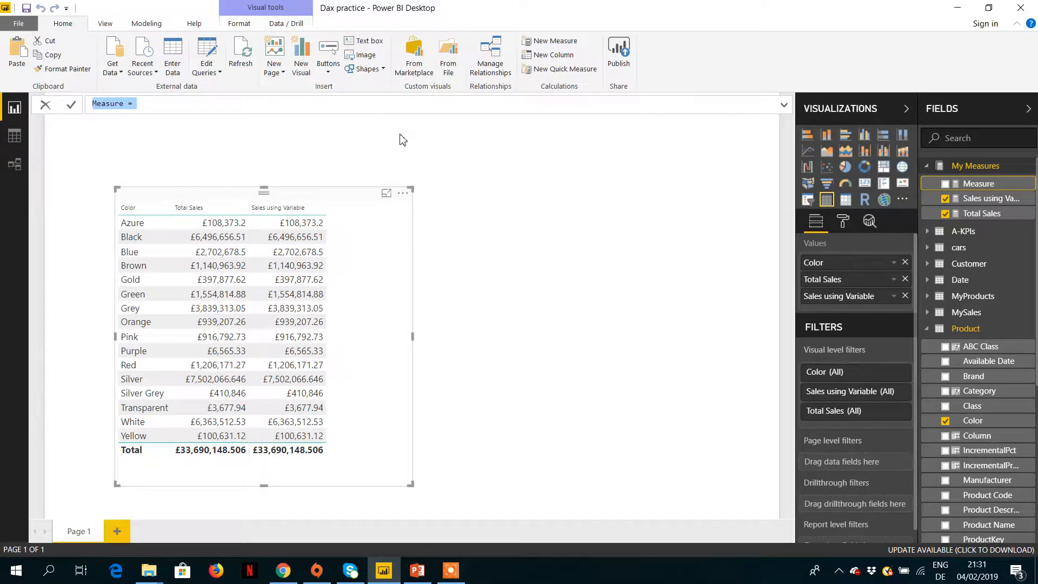
key("ctrl+v")
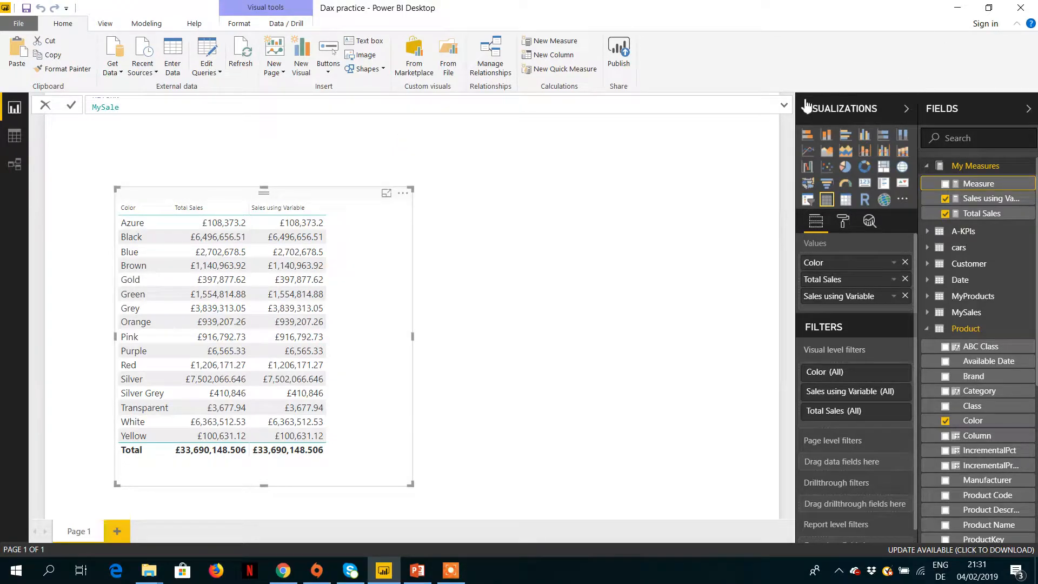
left_click(783, 108)
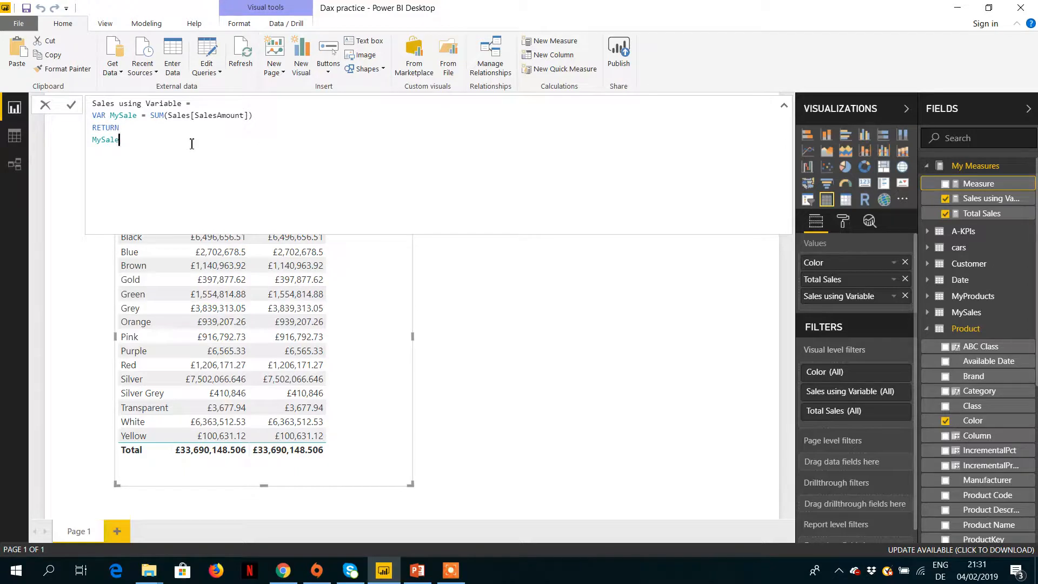
- Shrink the table visual from its lower corner and close the Rename measure dialog
left_click(132, 145)
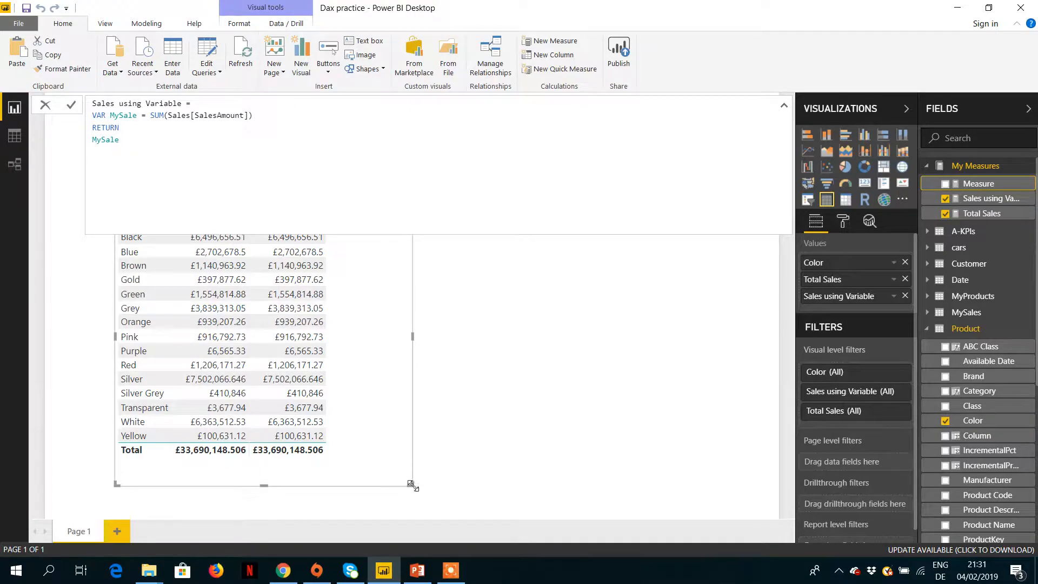
left_click_drag(412, 484, 382, 409)
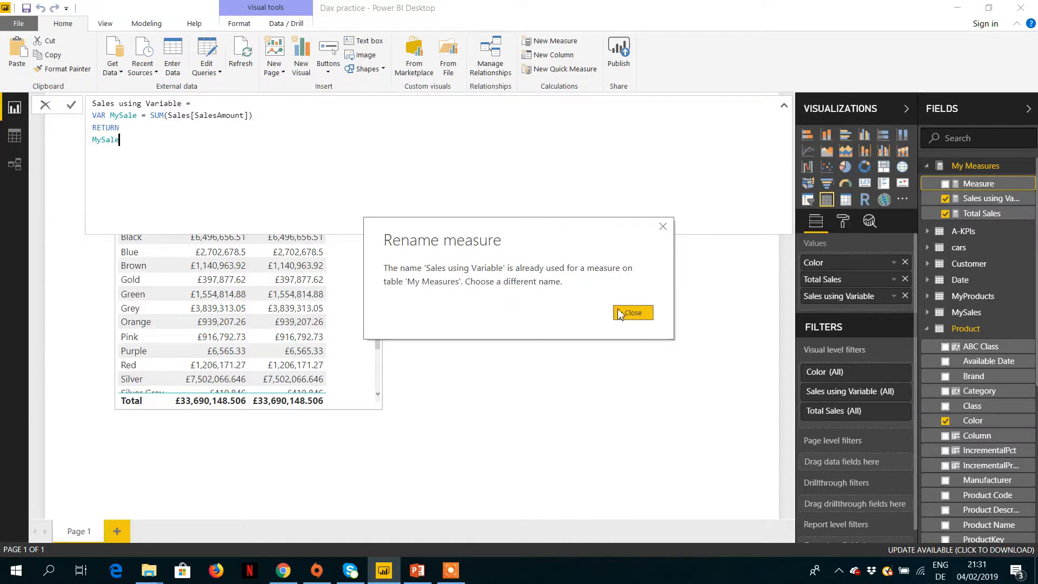
left_click(628, 315)
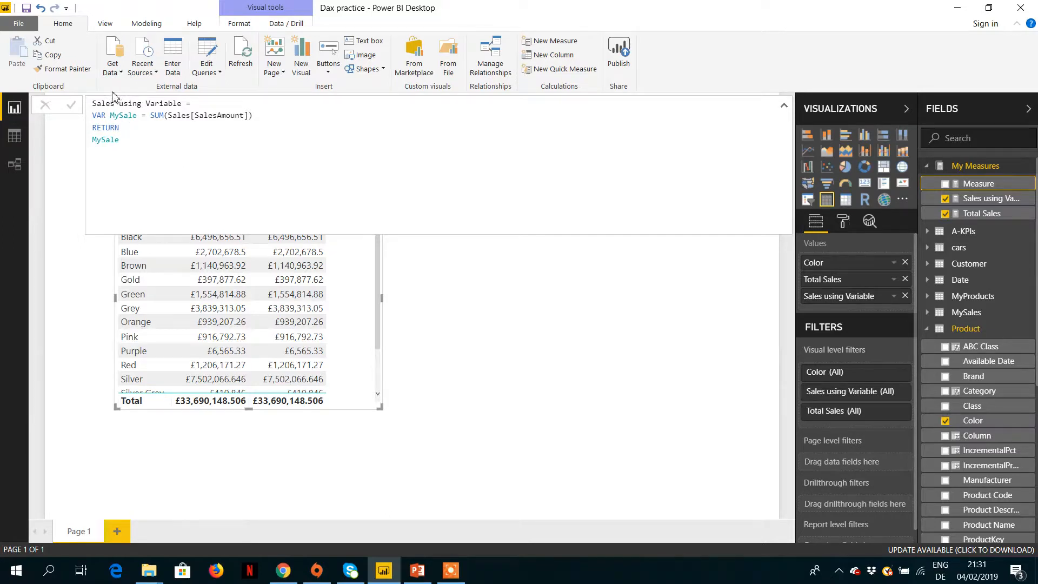
left_click(184, 104)
type("with Red")
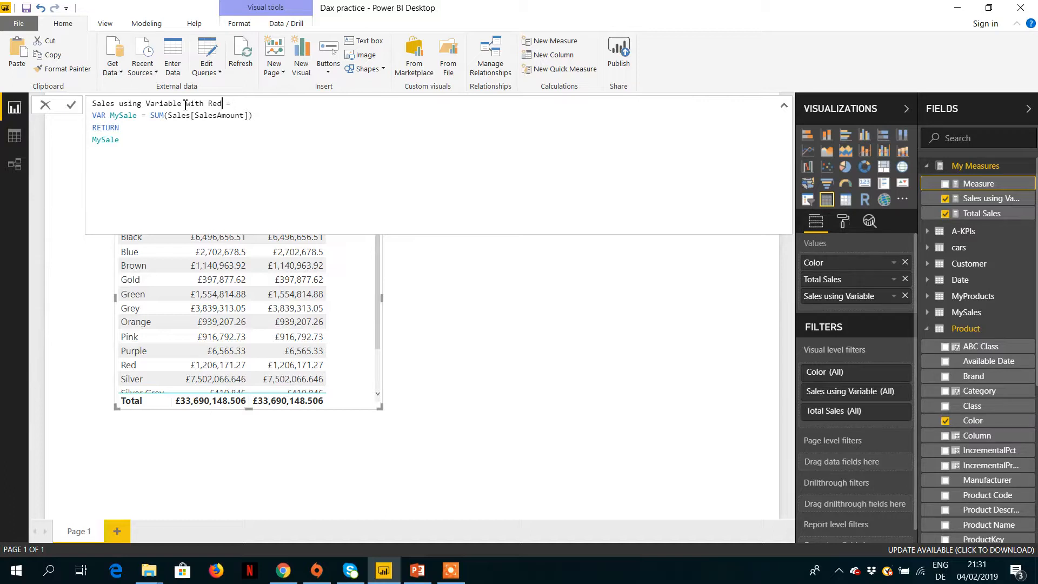
key("BackSpace")
key("BackSpace")
key("BackSpace")
key("BackSpace")
key("BackSpace")
key("BackSpace")
key("BackSpace")
key("BackSpace")
key("BackSpace")
- Rename the new measure Red Sales using Variable and commit it
type("Red")
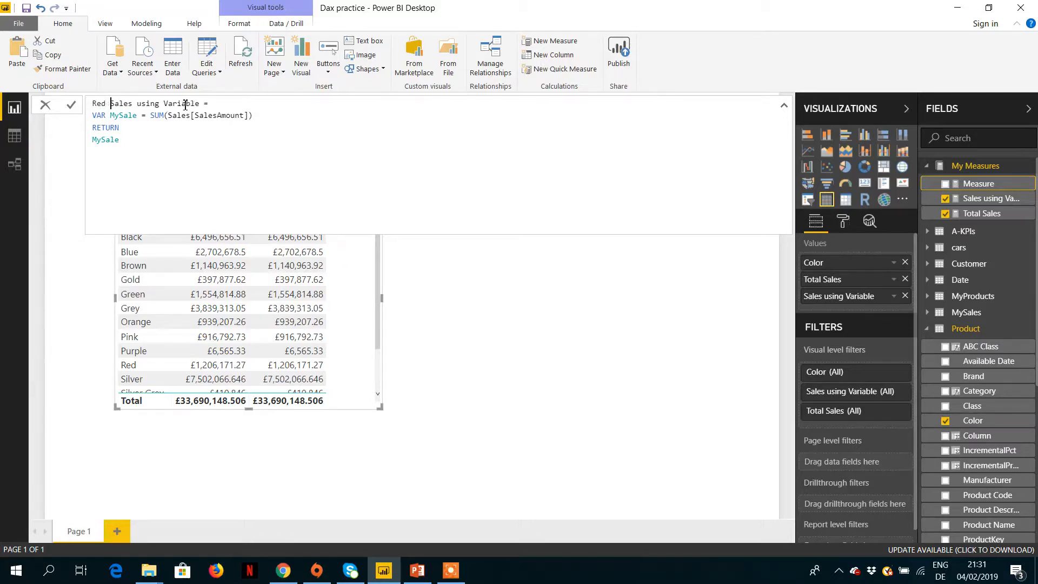
key("Return")
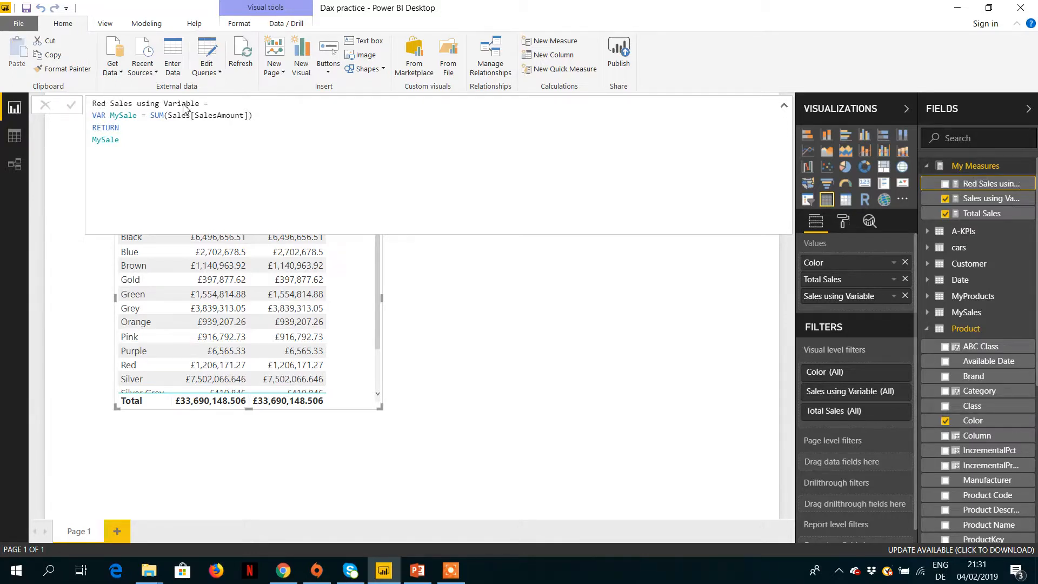
- Replace the MySale result after RETURN with a CALCULATE function, leaving its first argument on a new line
left_click(135, 142)
double_click(135, 142)
type("M")
key("BackSpace")
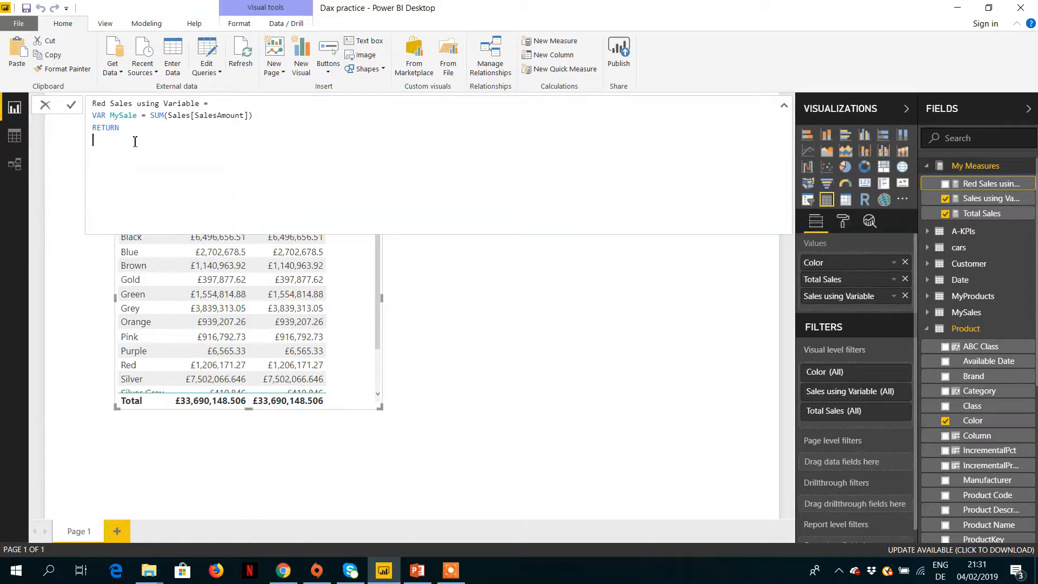
type("cal")
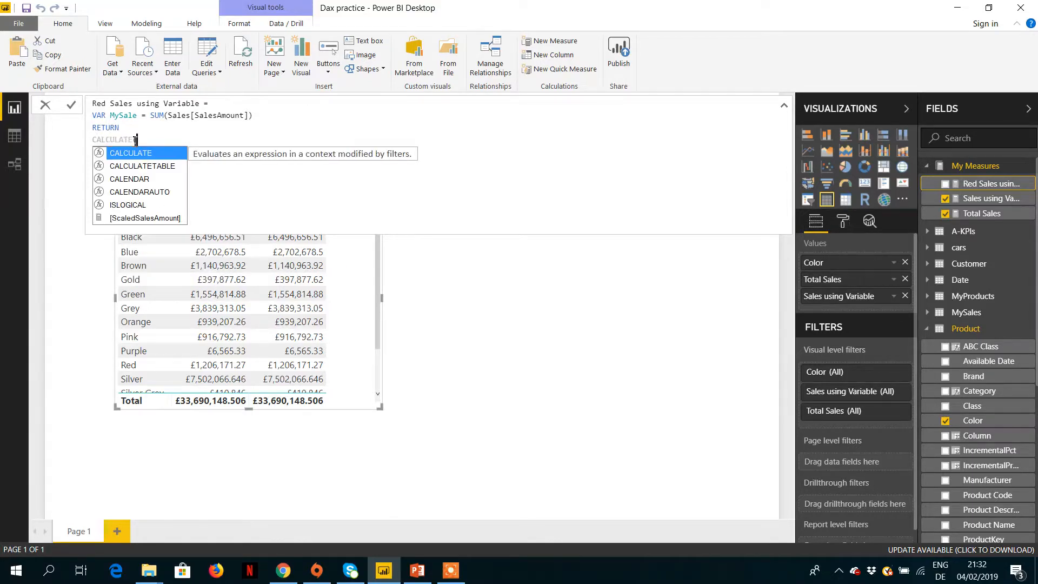
key("Tab")
key("shift+Return")
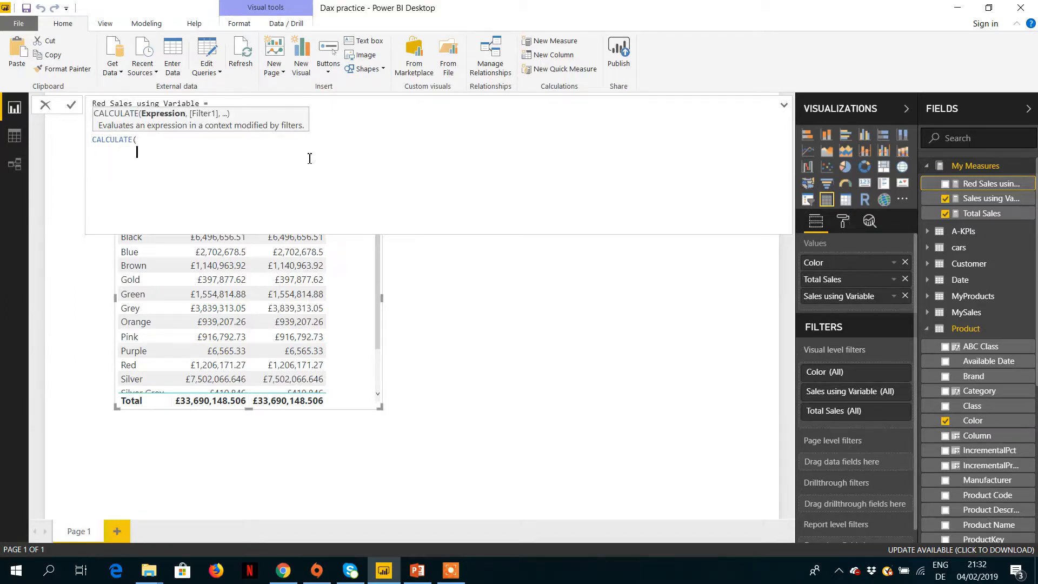
- Enter the MySale variable as the CALCULATE expression and add an indented line for the filter argument
type("my")
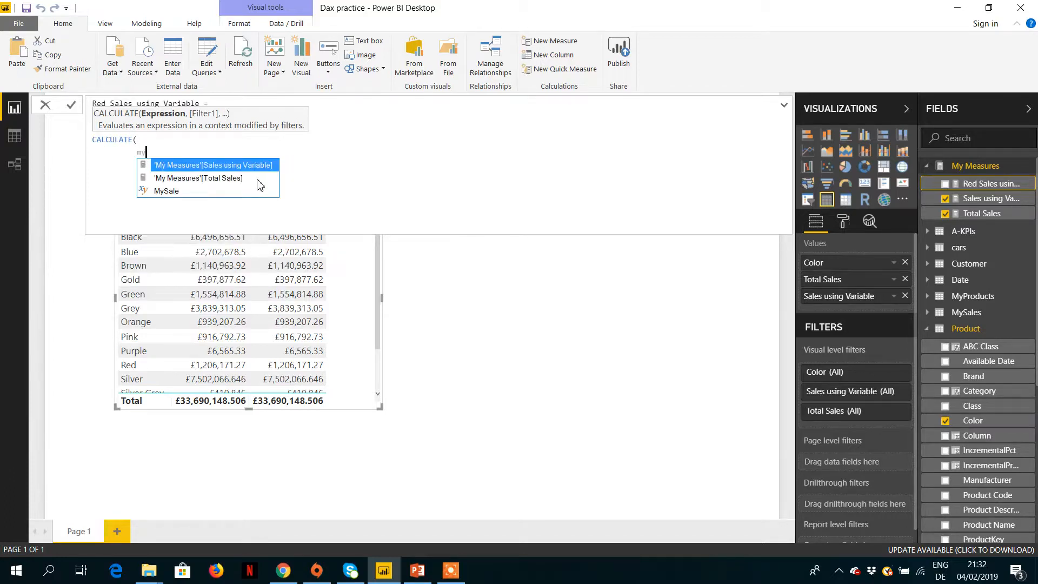
key("Down")
key("Down")
key("Tab")
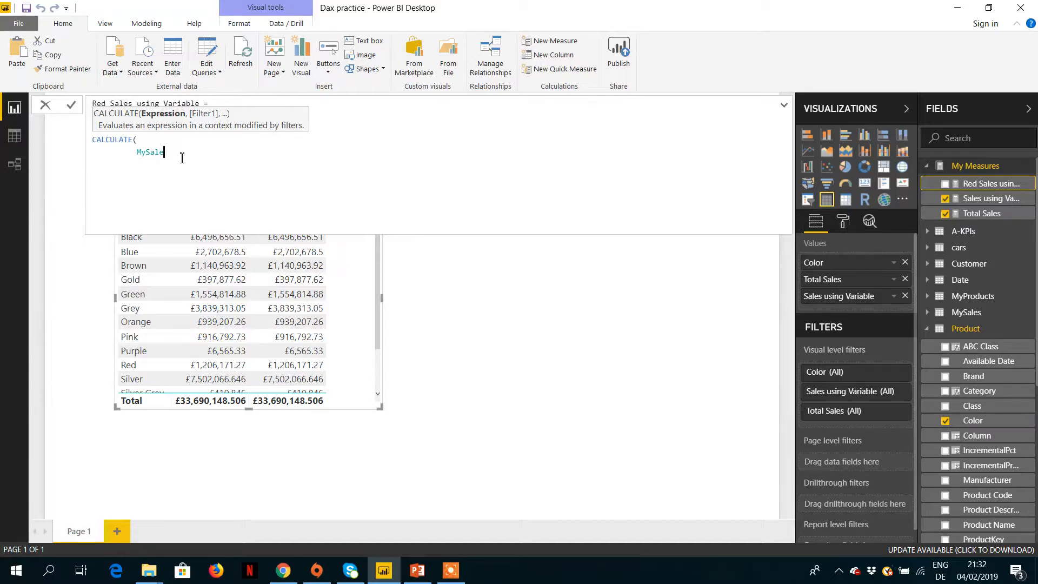
type(",")
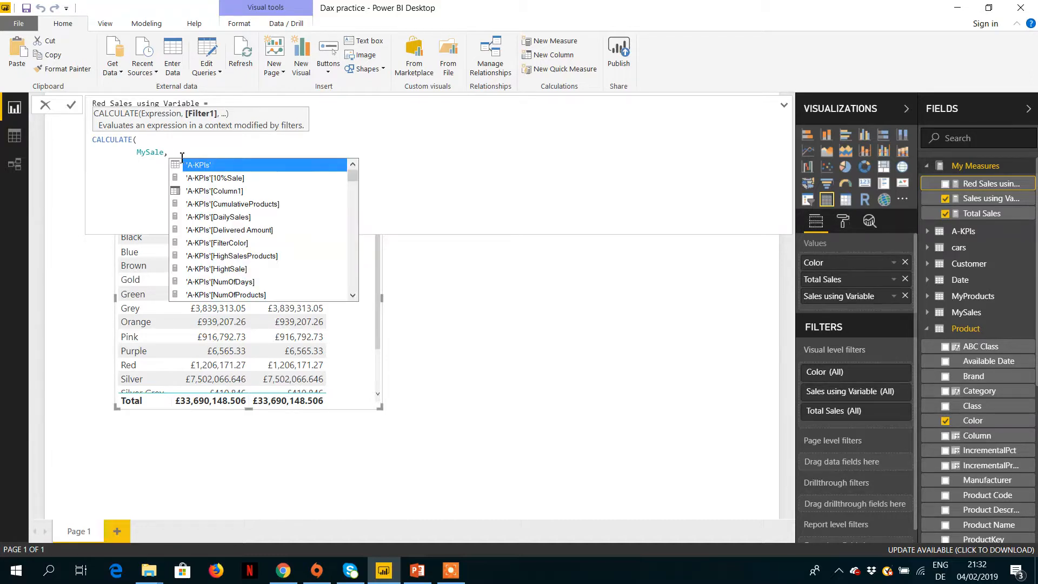
key("shift+Return")
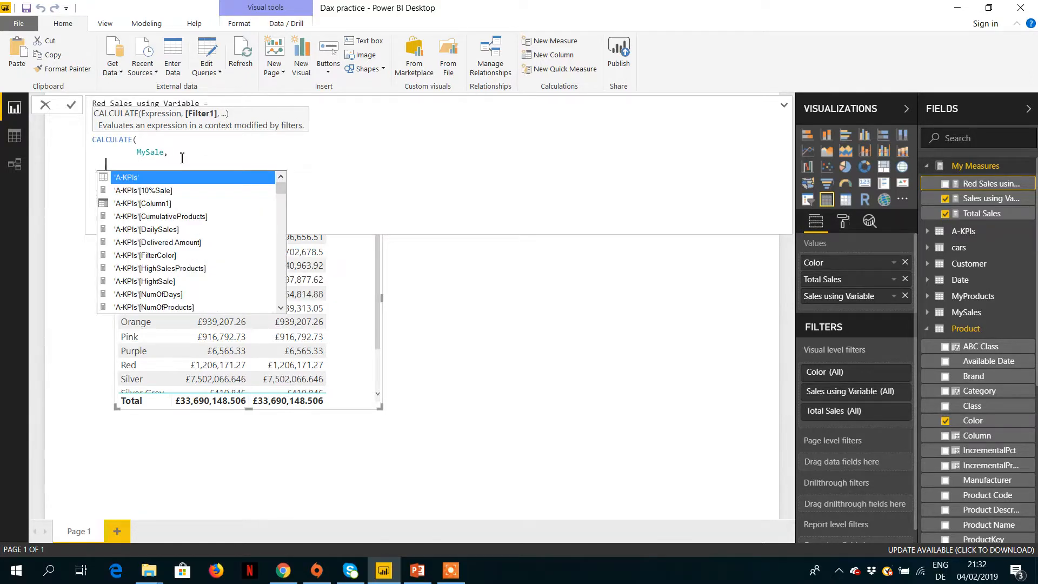
key("Tab")
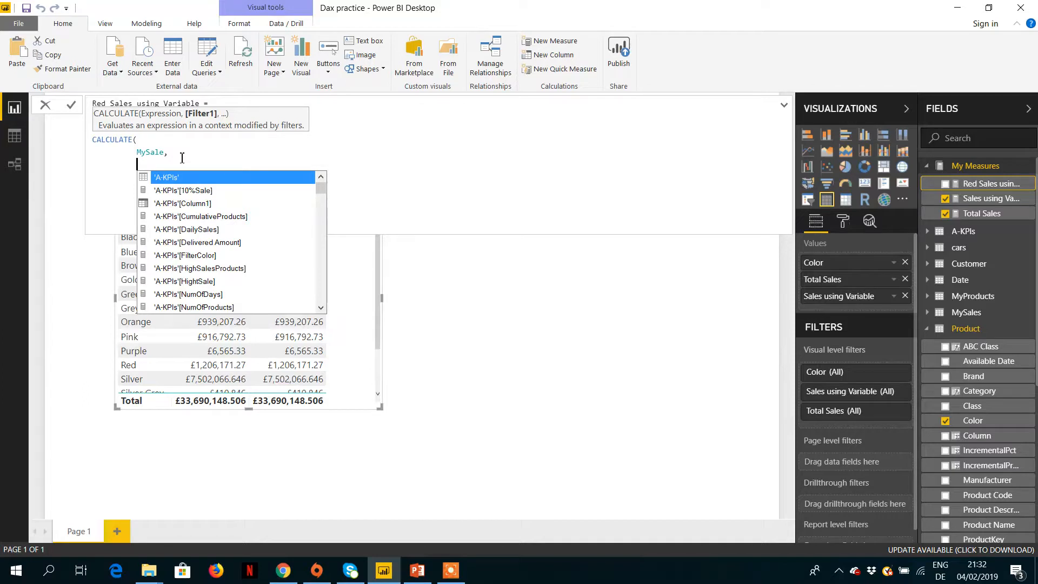
type("p")
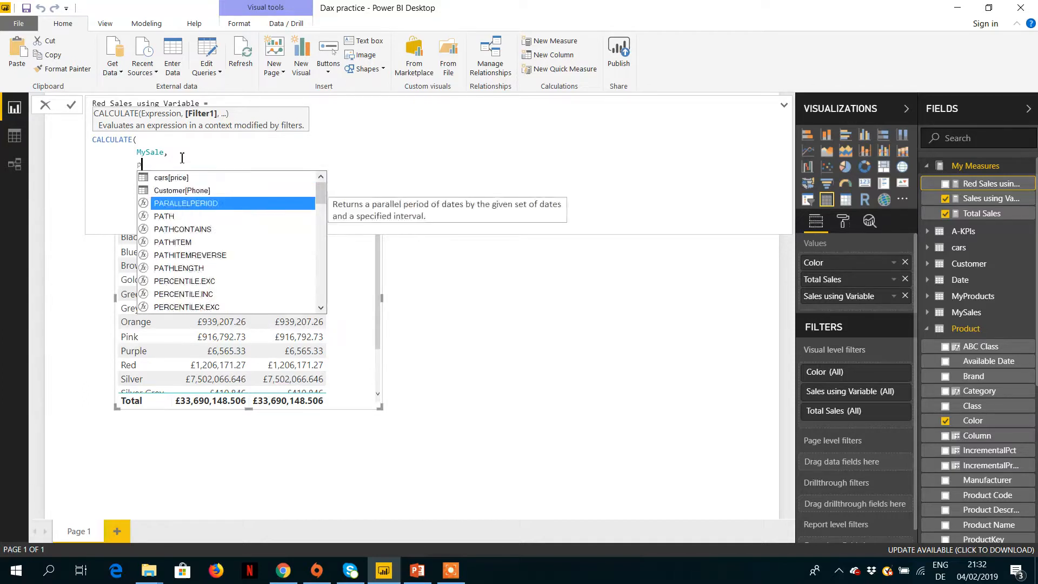
type("roduc")
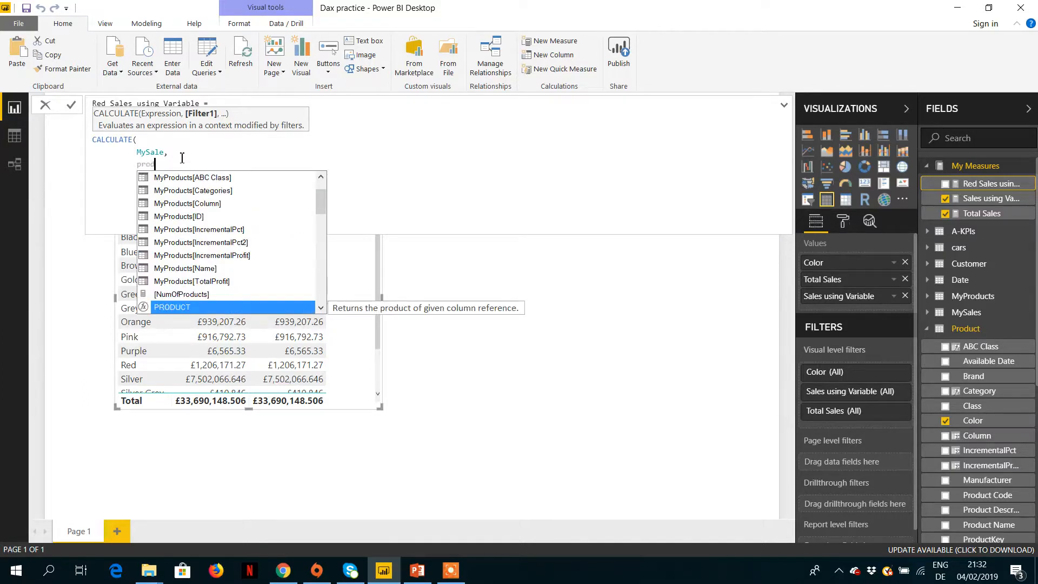
type("t c")
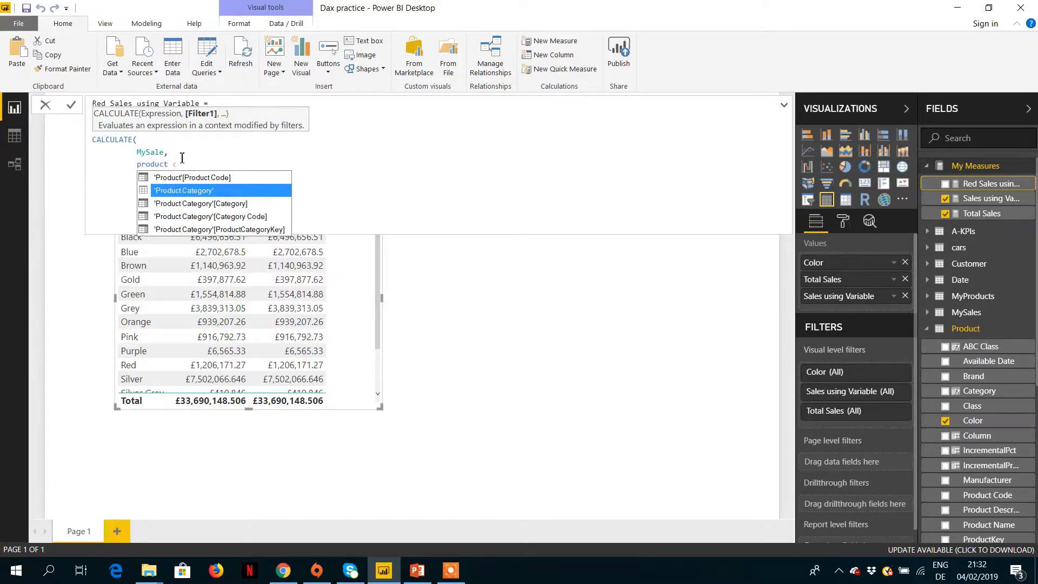
key("BackSpace")
key("BackSpace")
key("BackSpace")
key("BackSpace")
key("BackSpace")
key("BackSpace")
key("BackSpace")
key("BackSpace")
key("BackSpace")
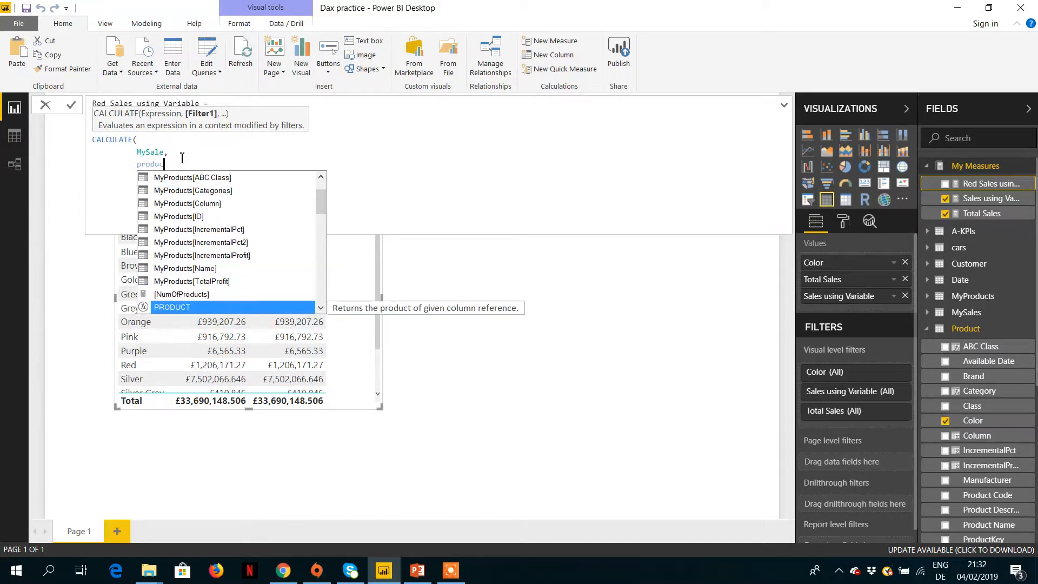
- Enter 'Product'[Color] = "Red" as the CALCULATE filter, close the function on a new line and commit the measure
type("colo")
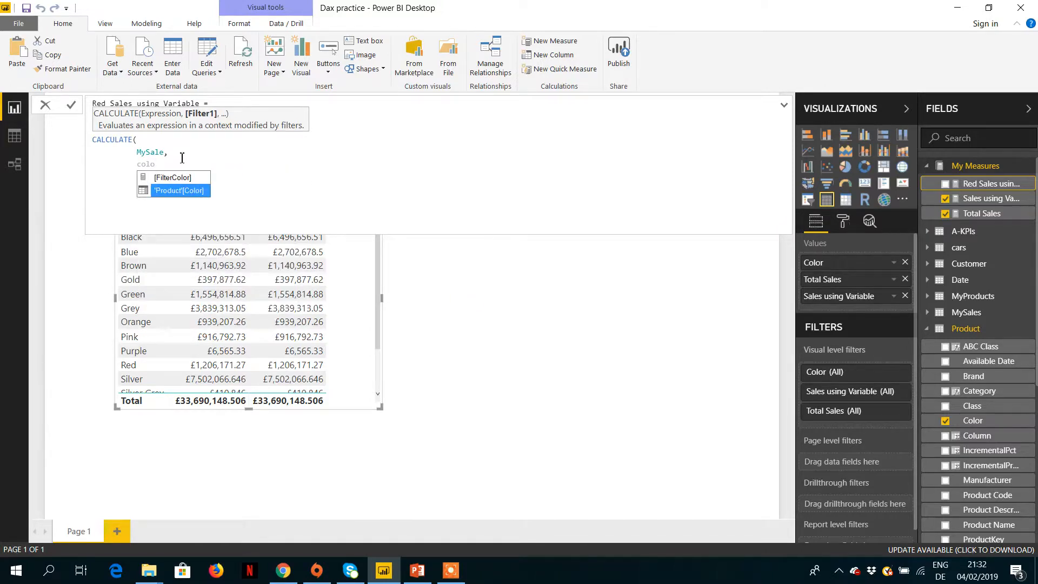
key("Tab")
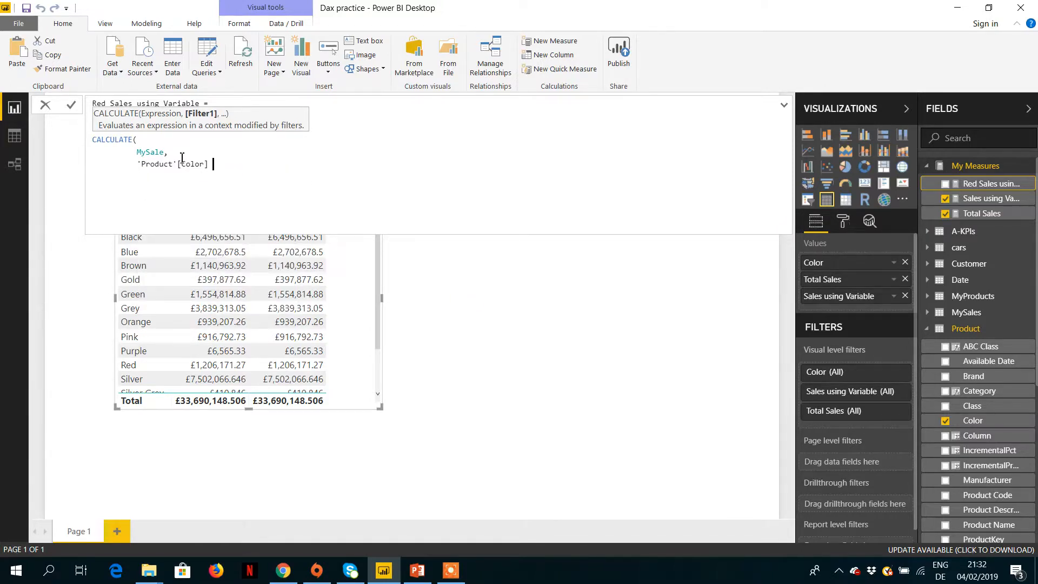
type("\"\"")
type("Red")
key("shift+Return")
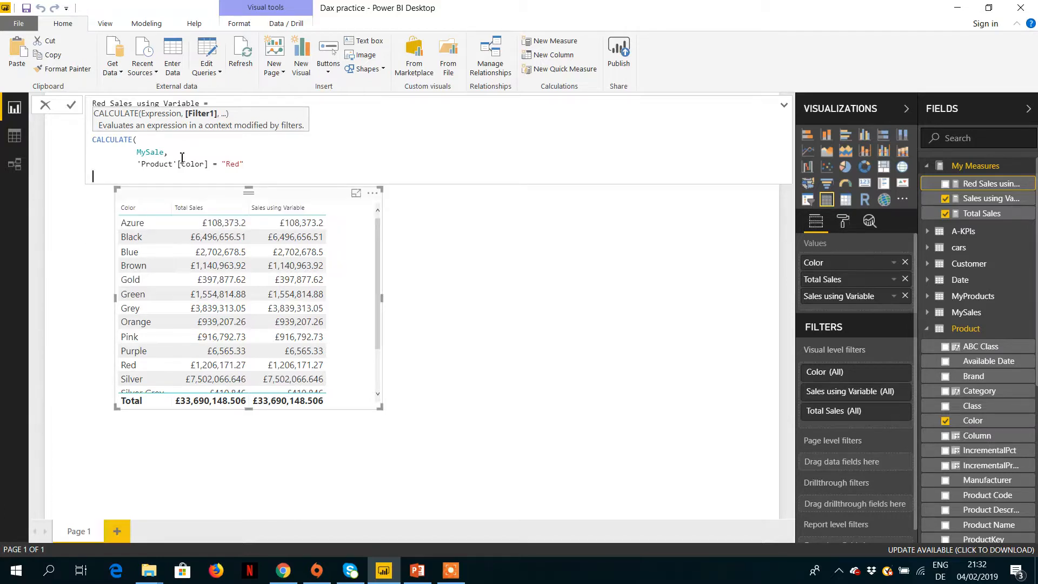
type(")")
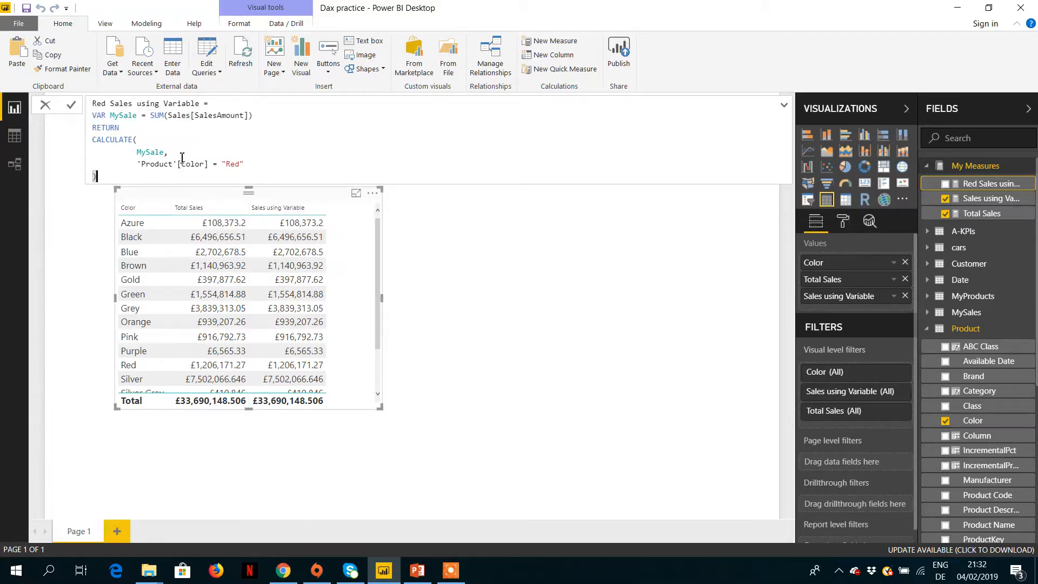
key("Return")
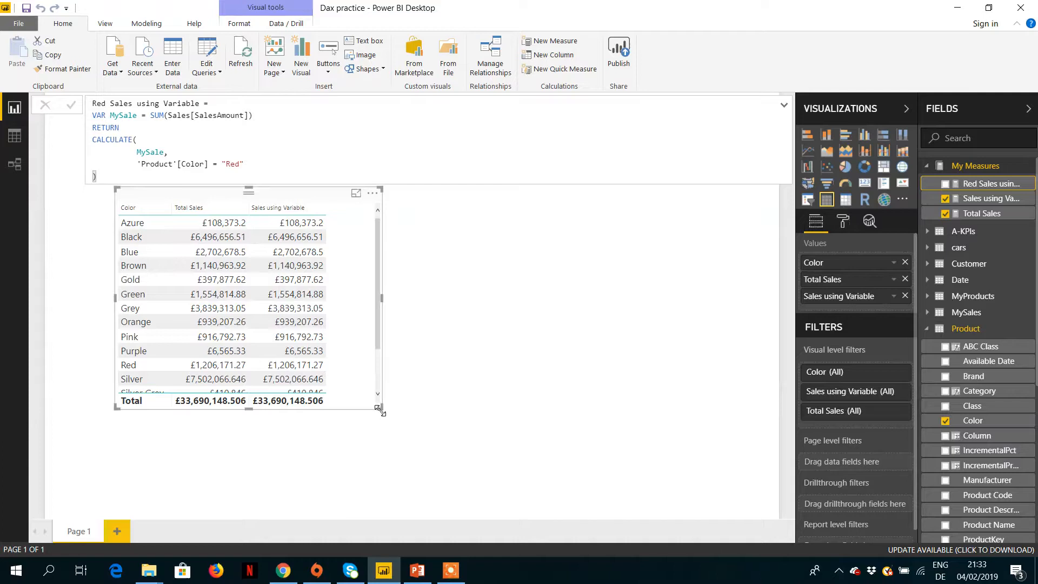
- Enlarge the table visual and add the Red Sales using Variable measure to it
left_click_drag(379, 409, 502, 437)
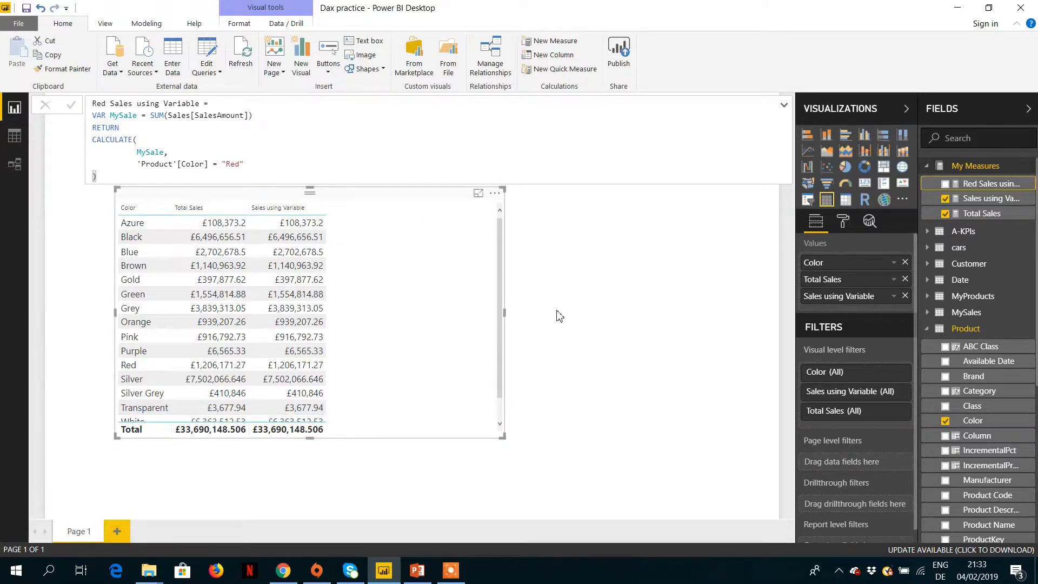
left_click(945, 184)
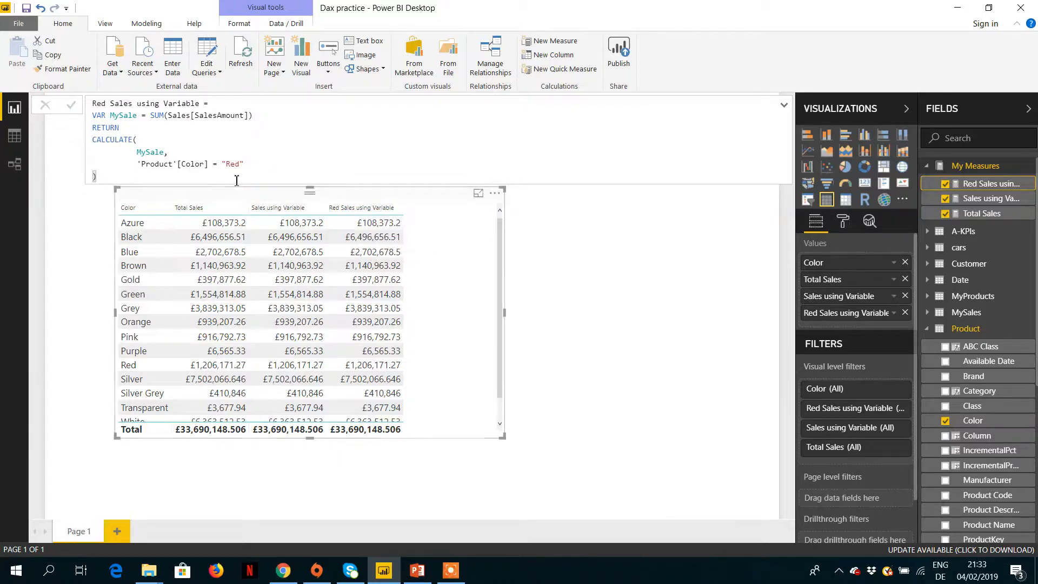
- Examine how the MySale variable definition and the CALCULATE expression after RETURN work together in the Red Sales using Variable formula
left_click(258, 115)
left_click(171, 115)
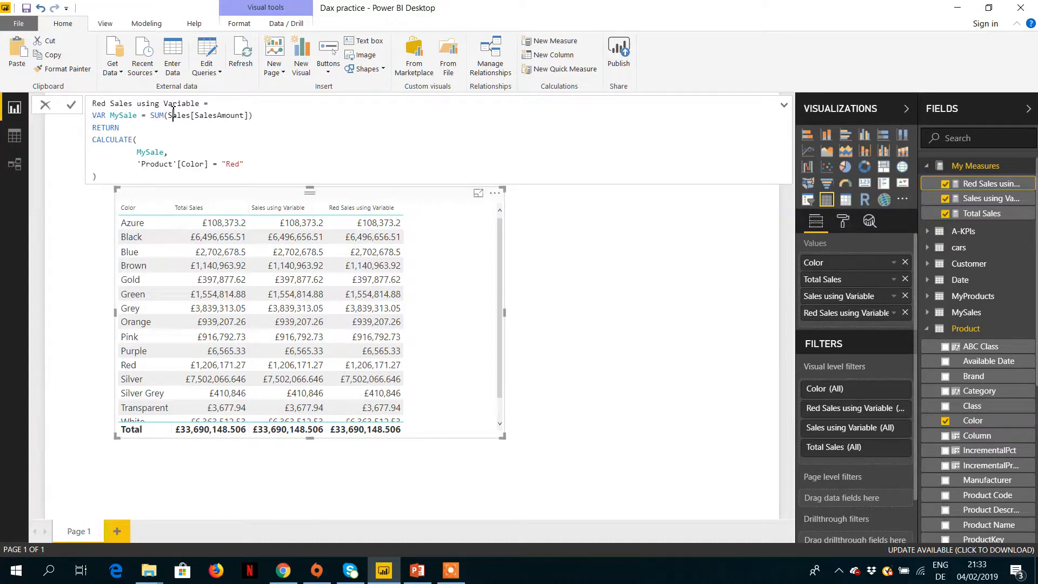
left_click(265, 115)
left_click_drag(151, 125, 133, 198)
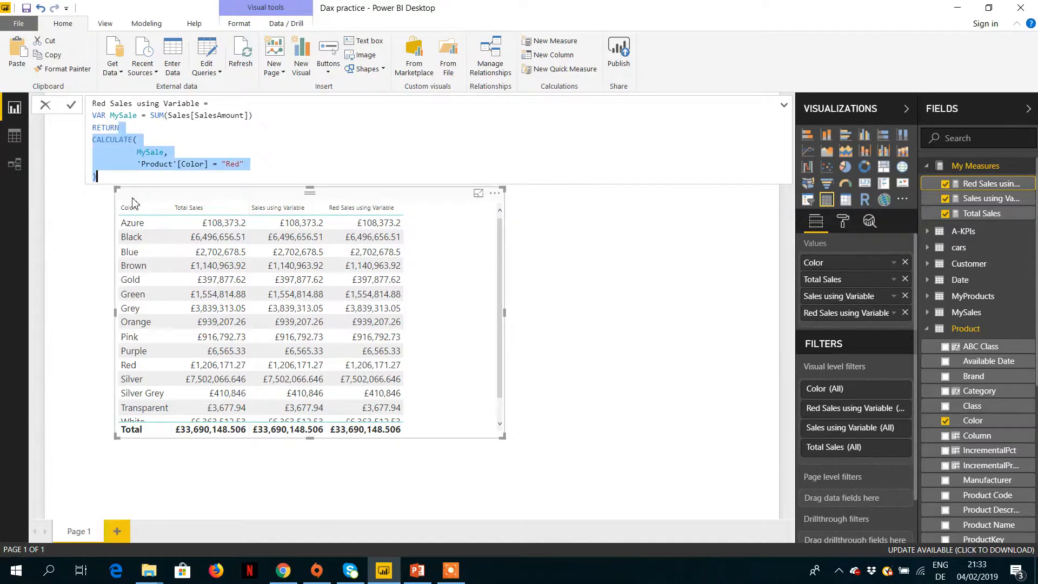
left_click(151, 159)
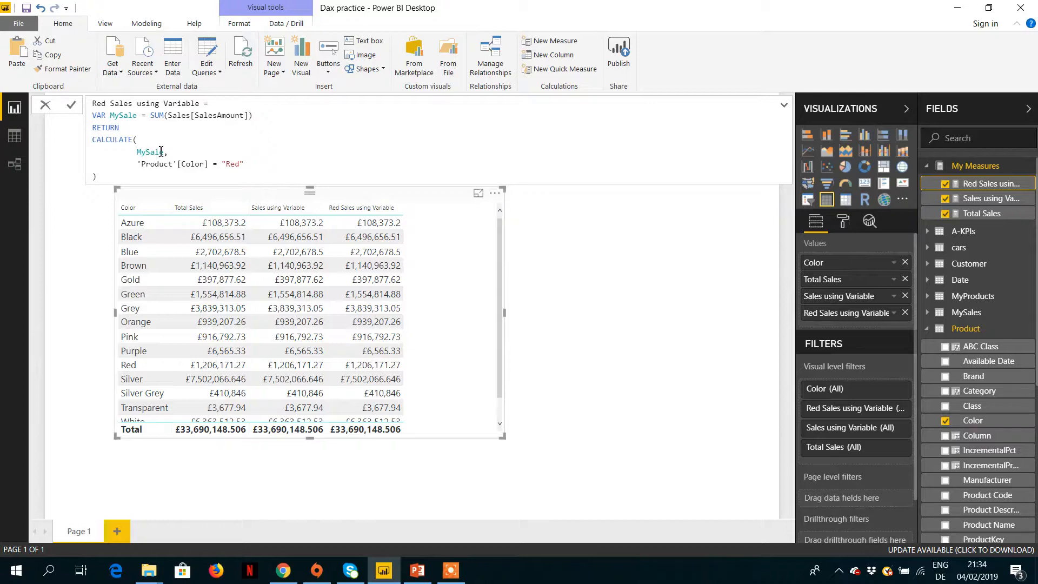
left_click(262, 114)
key("Left")
key("Right")
left_click_drag(263, 117, 89, 116)
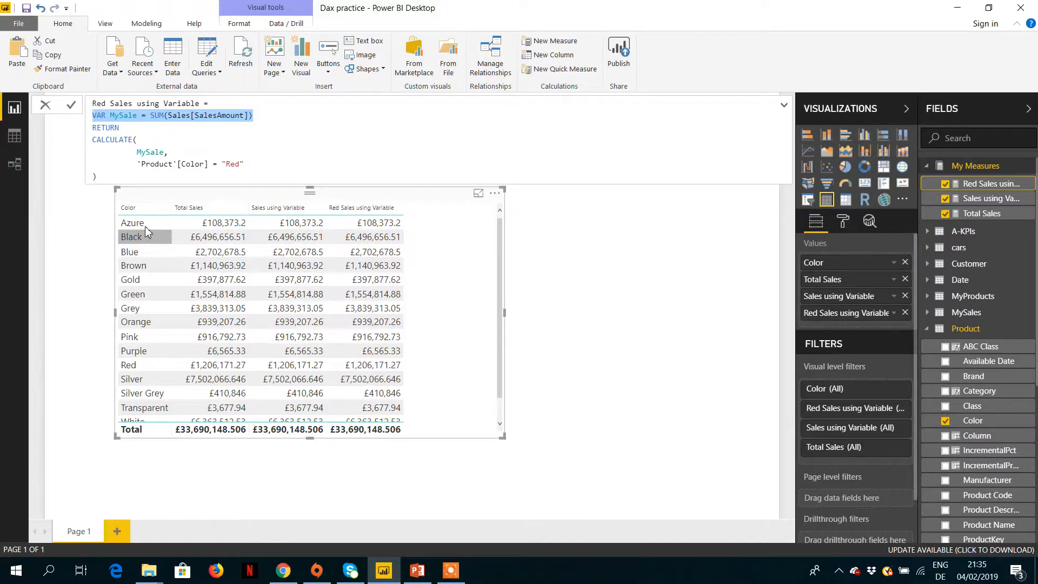
left_click(268, 115)
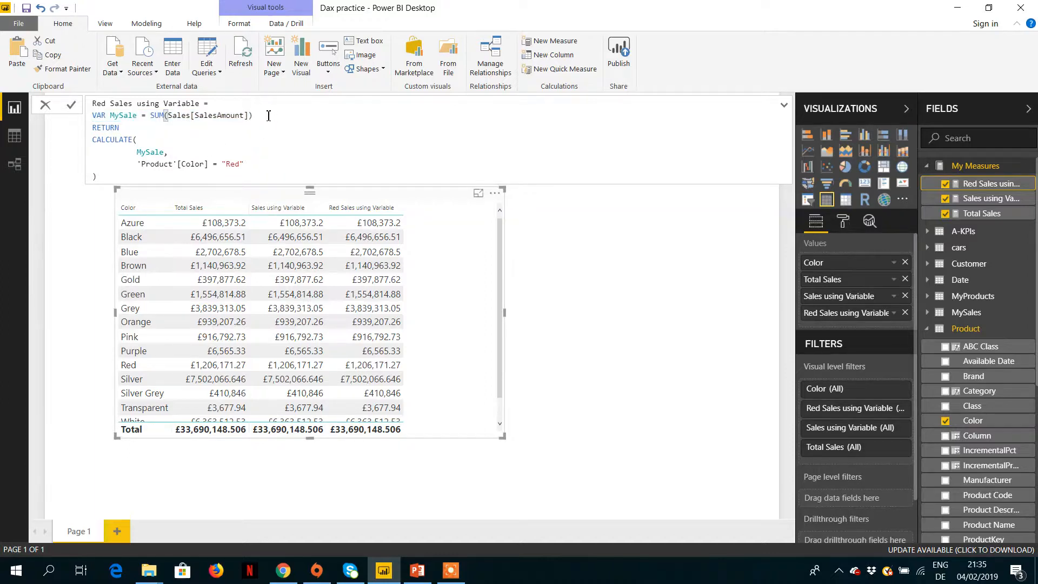
left_click(247, 168)
left_click(176, 151)
- Wrap the SUM of Sales[SalesAmount] in the MySale variable in a CALCULATE function and add a comma for its filter argument
left_click(150, 117)
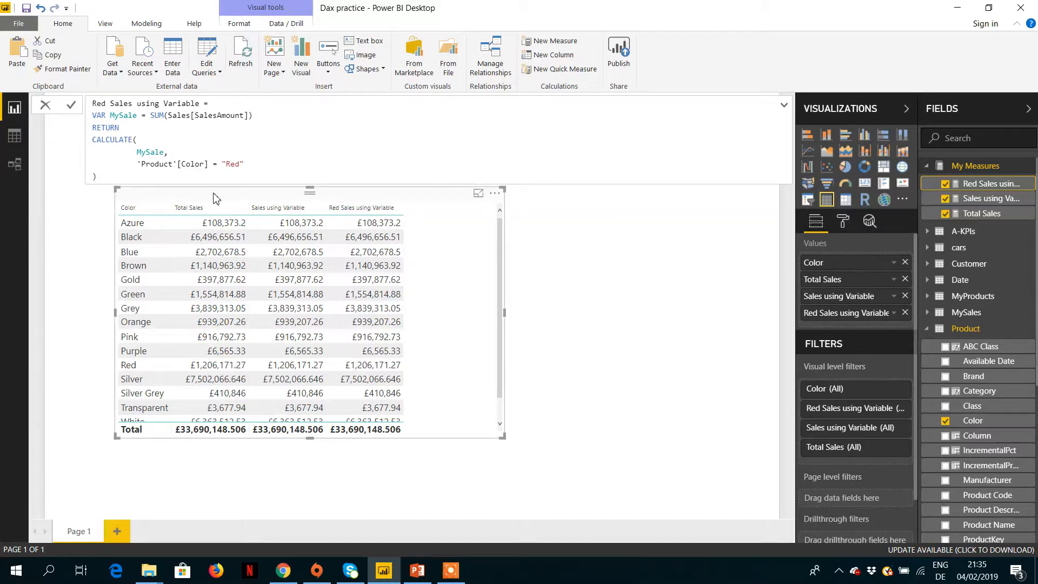
type("CALCULATE(")
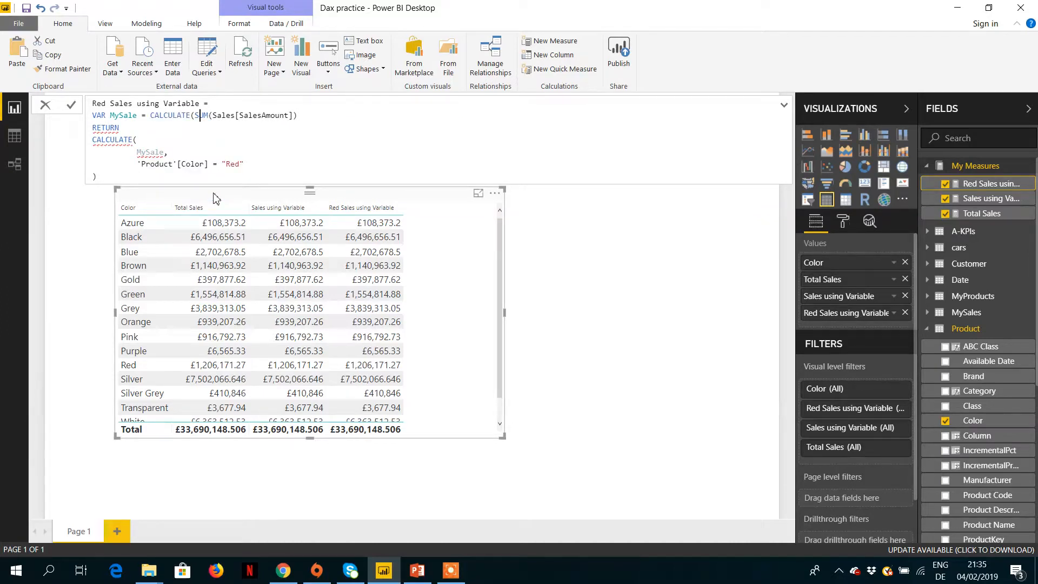
key("Right")
key("Right")
key("Right")
type(",")
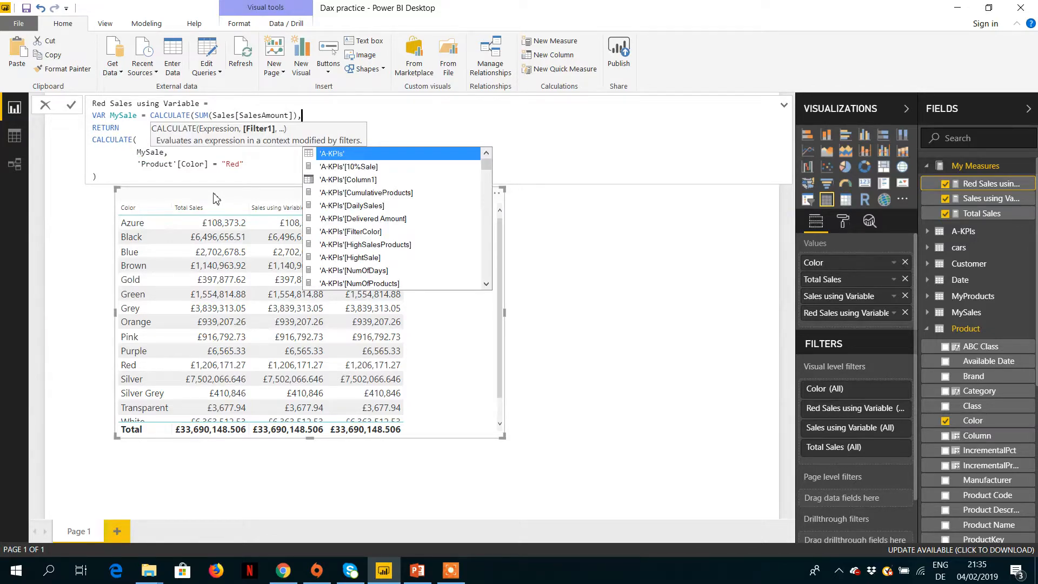
type("prod")
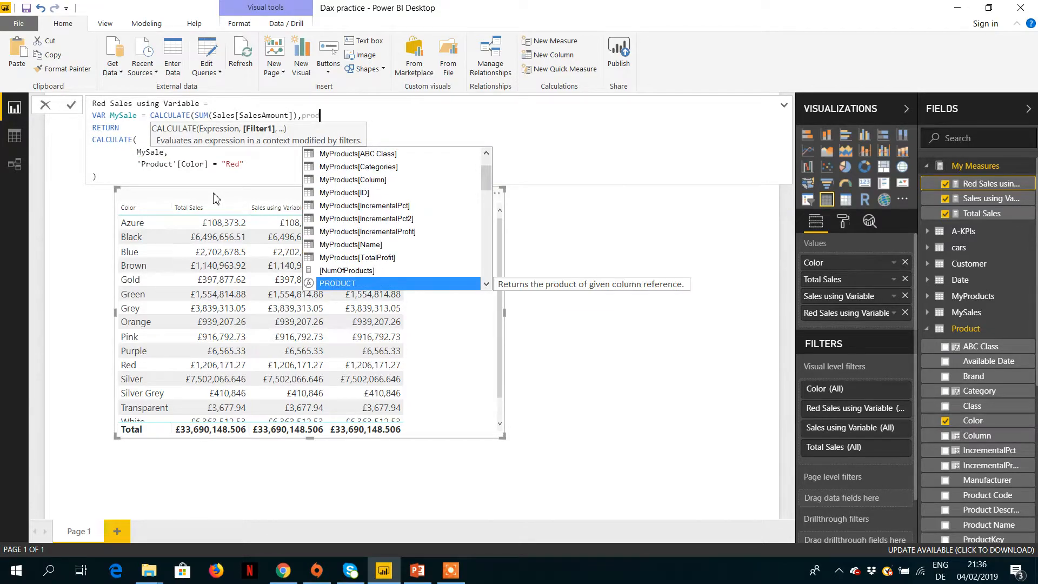
key("BackSpace")
key("BackSpace")
key("BackSpace")
key("BackSpace")
- Add the filter 'Product'[Color] = "Red" to the CALCULATE function in the MySale variable and close the function
type("colo")
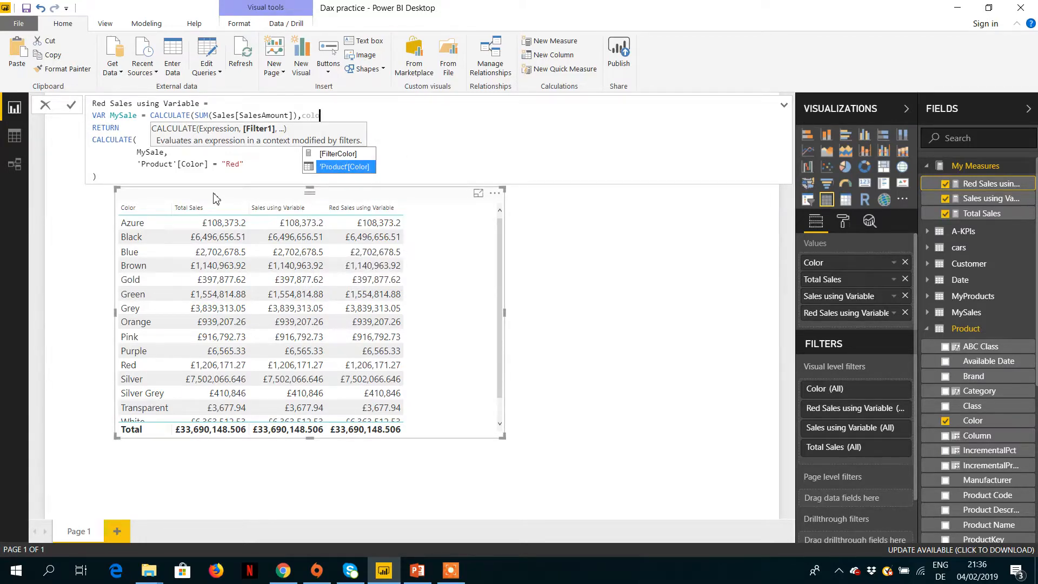
key("Tab")
type("=")
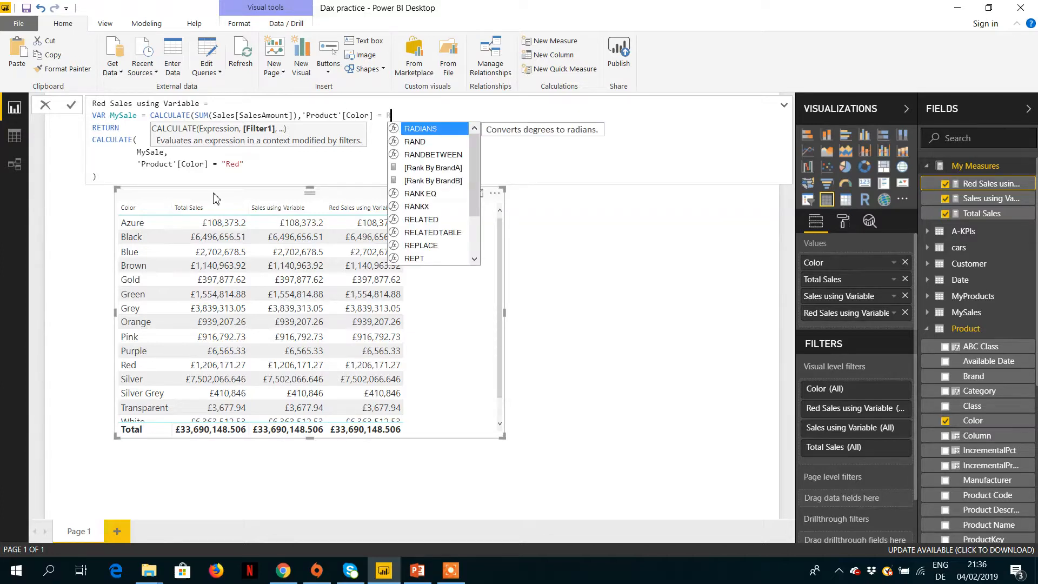
key("Escape")
type("\"Red\"")
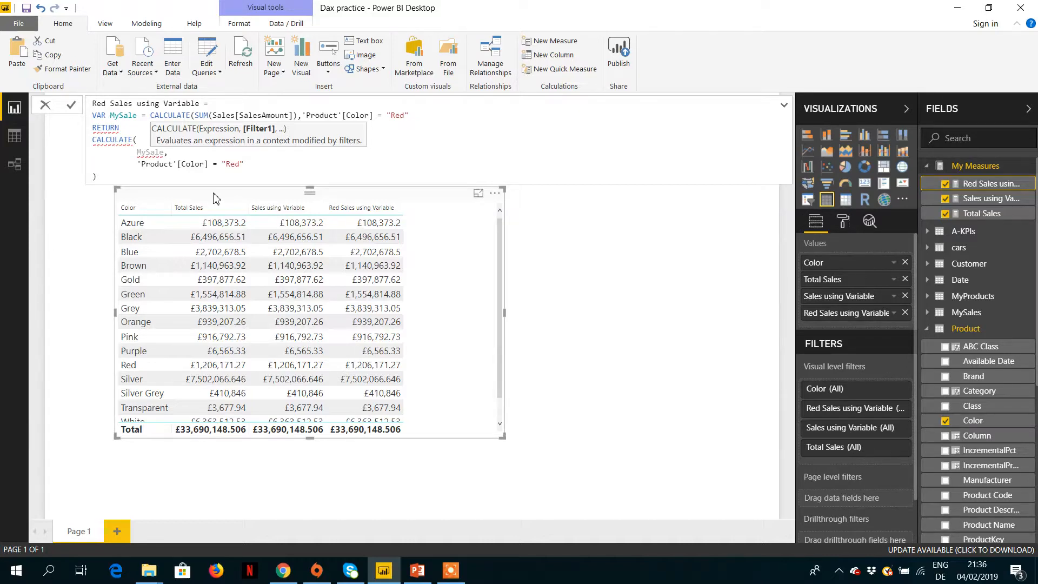
type(")")
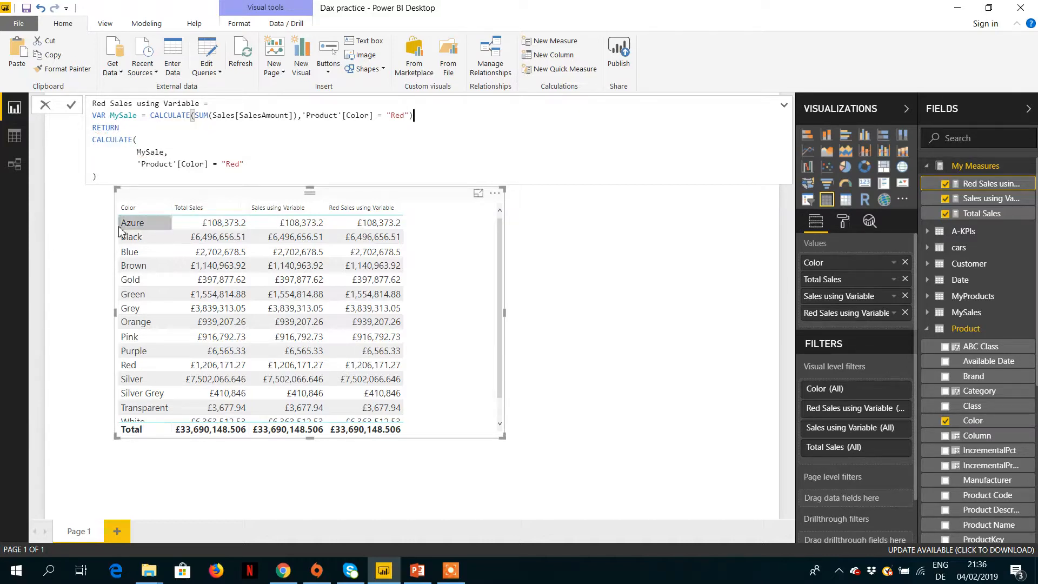
- Delete the 'Product'[Color] = "Red" filter argument from the CALCULATE function after RETURN
left_click(257, 168)
key("Left")
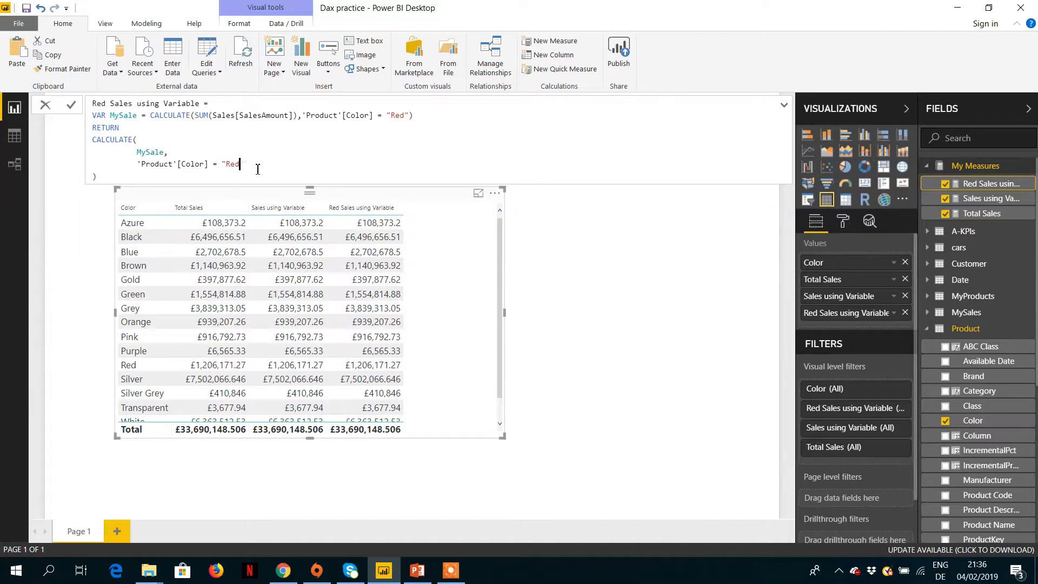
key("BackSpace")
key("BackSpace")
key("BackSpace")
key("BackSpace")
key("BackSpace")
key("BackSpace")
key("BackSpace")
key("BackSpace")
key("BackSpace")
key("BackSpace")
key("BackSpace")
key("BackSpace")
key("BackSpace")
key("BackSpace")
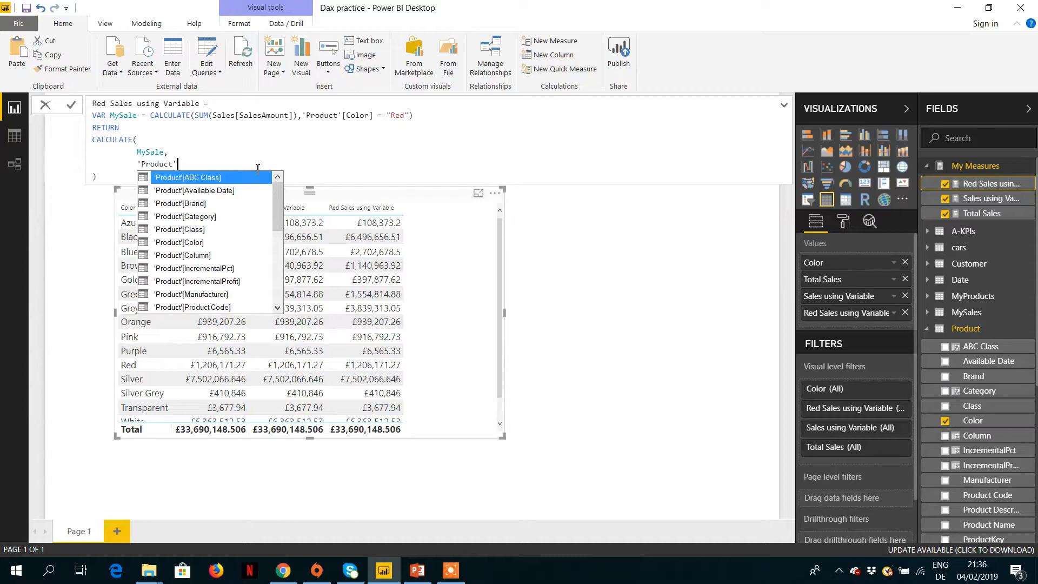
key("BackSpace")
key("BackSpace")
key("BackSpace")
key("BackSpace")
key("BackSpace")
key("BackSpace")
key("BackSpace")
key("BackSpace")
key("BackSpace")
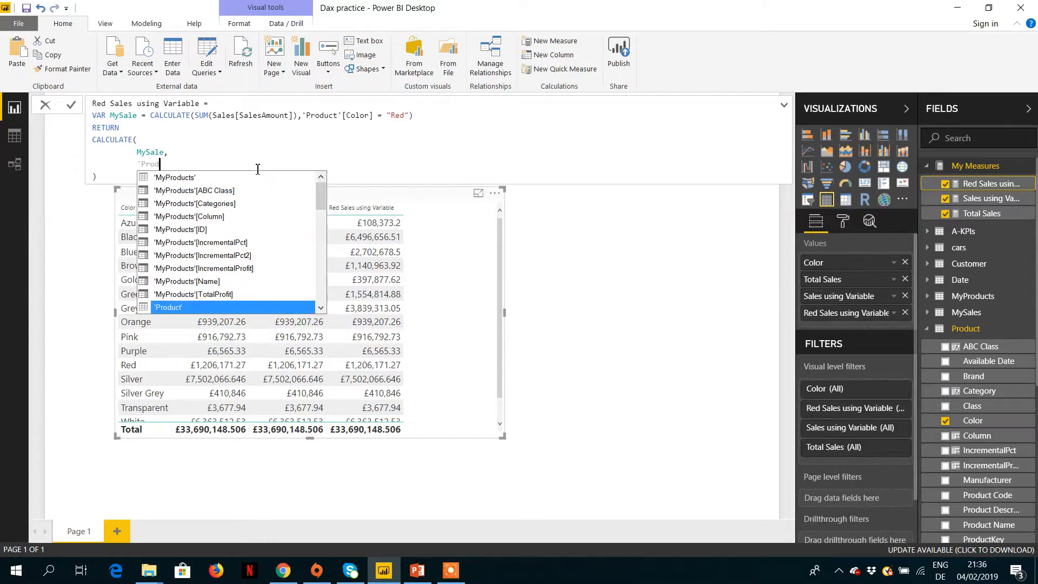
key("BackSpace")
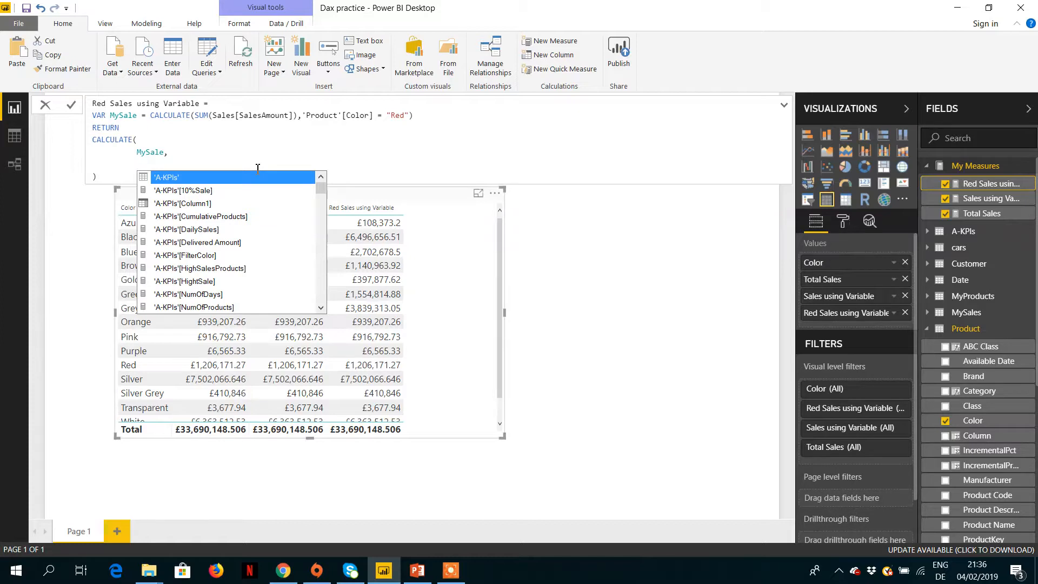
left_click(262, 134)
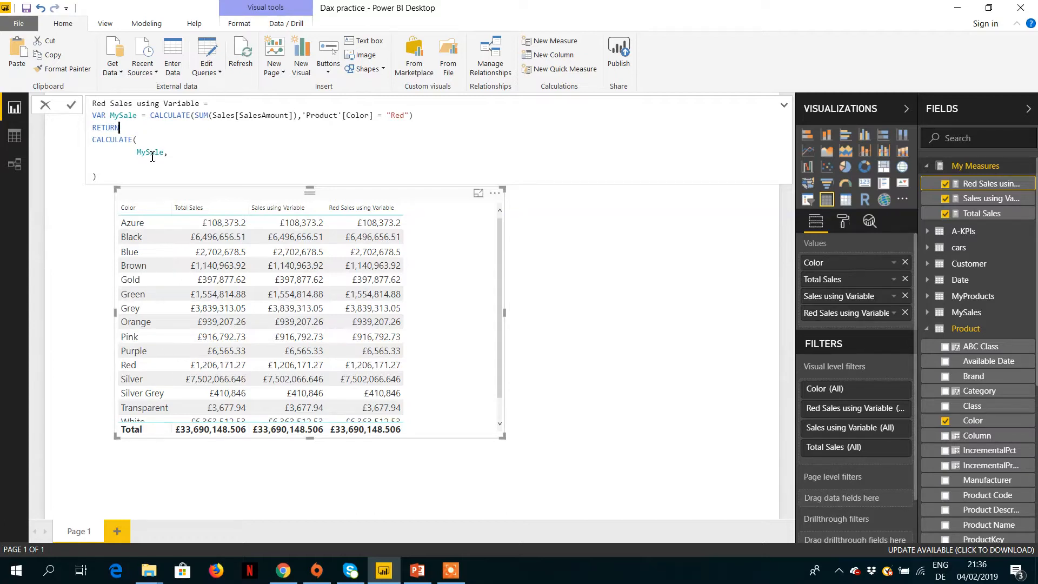
- Remove the trailing comma after MySale in the CALCULATE function after RETURN and commit the measure
left_click(446, 229)
left_click(281, 165)
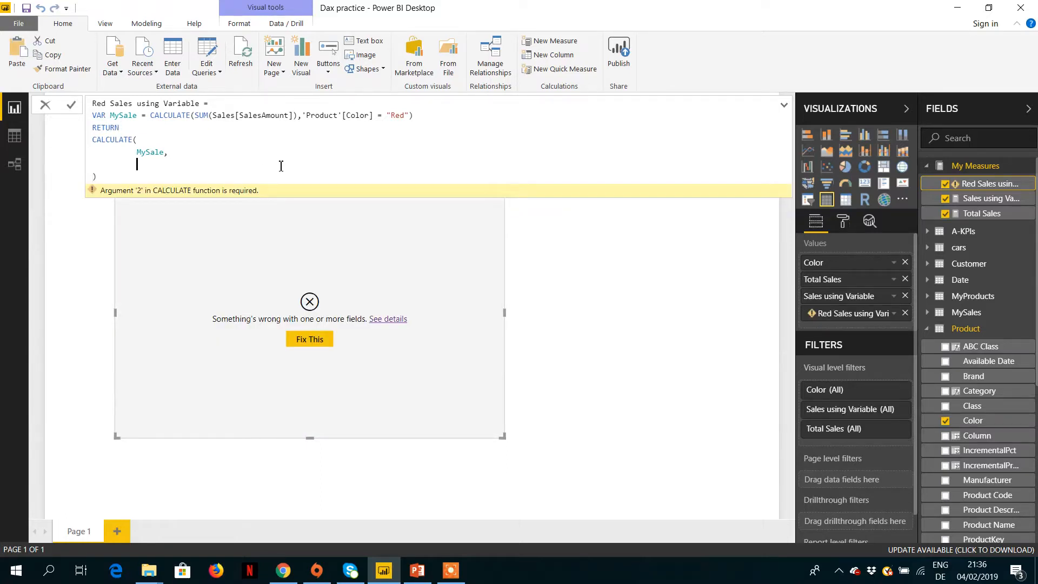
left_click(193, 155)
key("BackSpace")
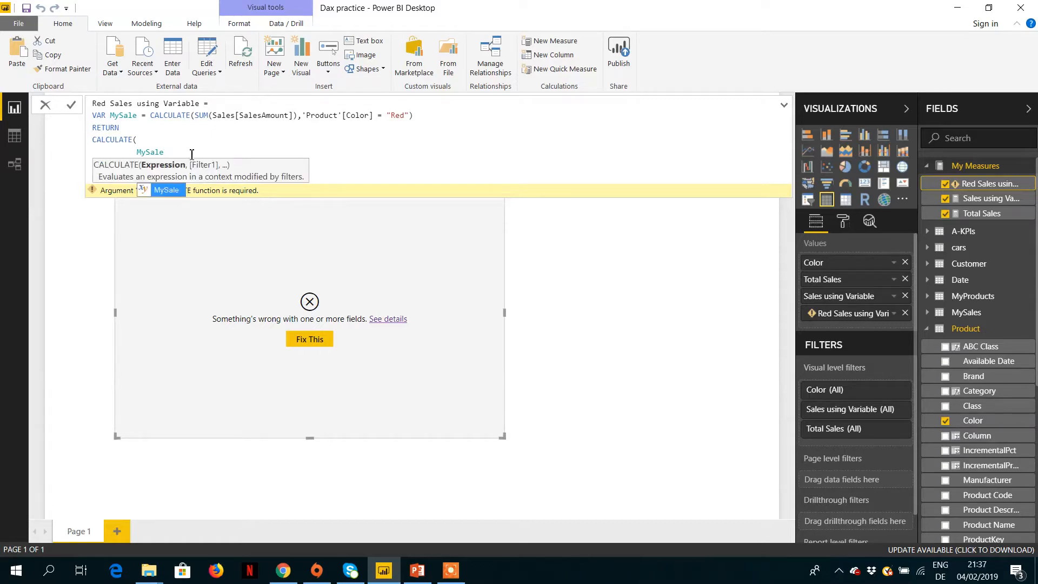
left_click(383, 153)
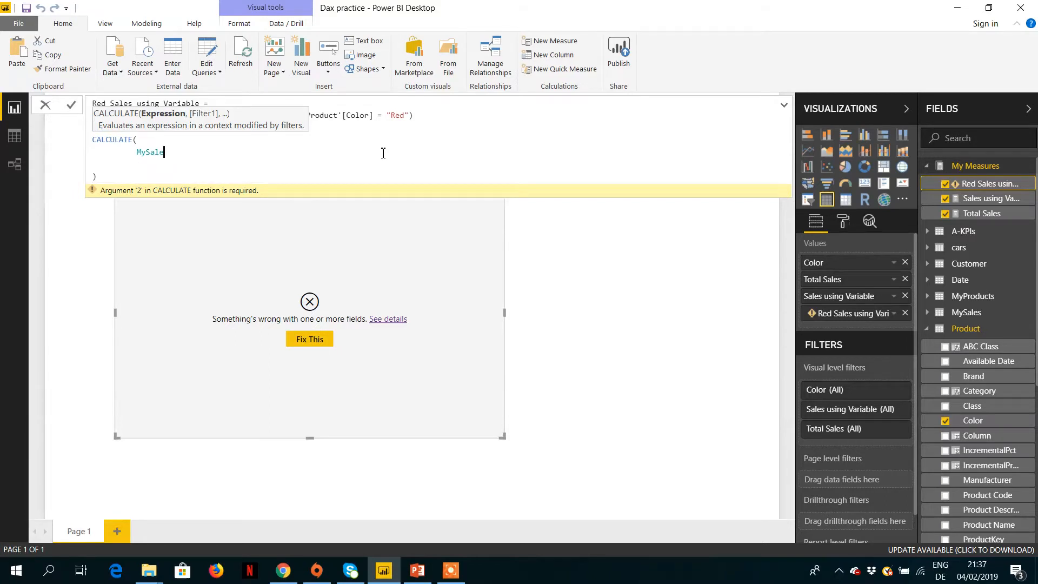
left_click(111, 182)
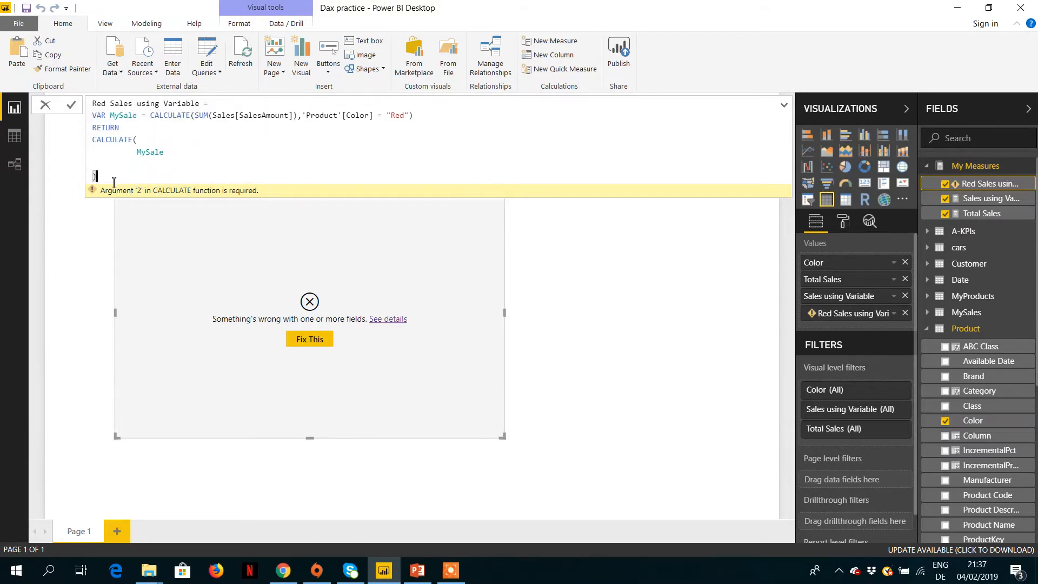
key("Return")
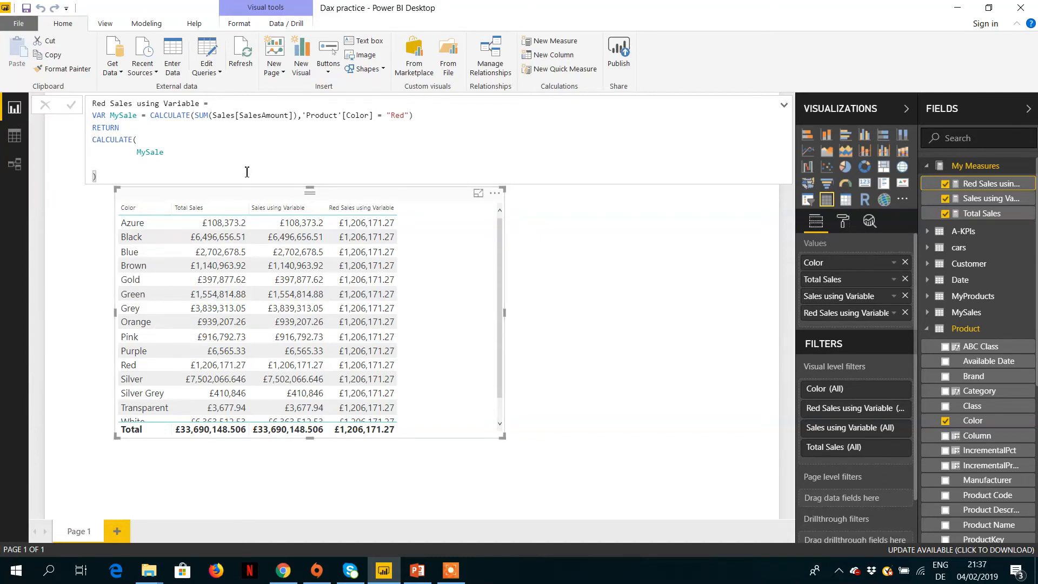
left_click(152, 172)
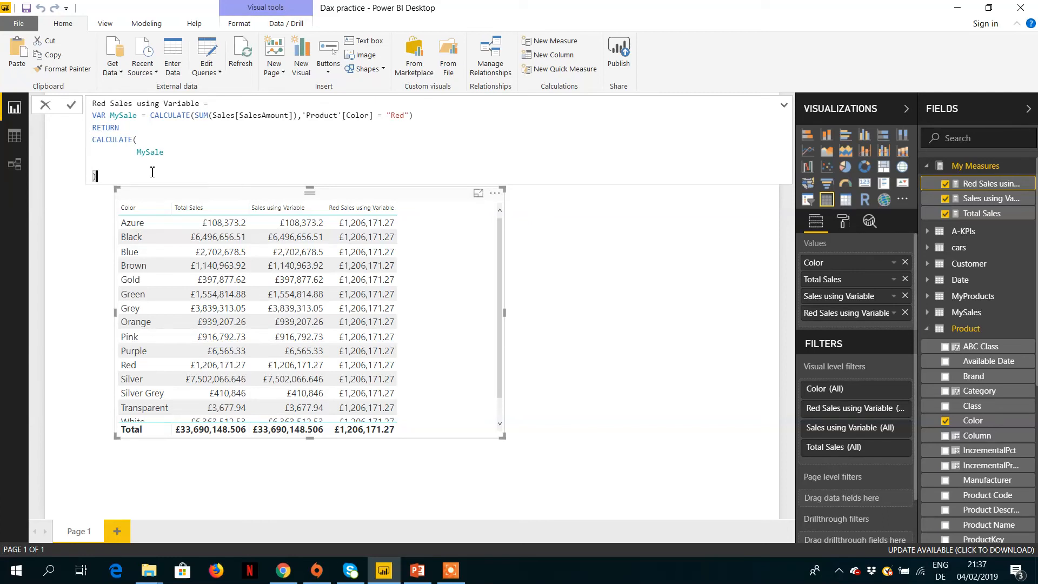